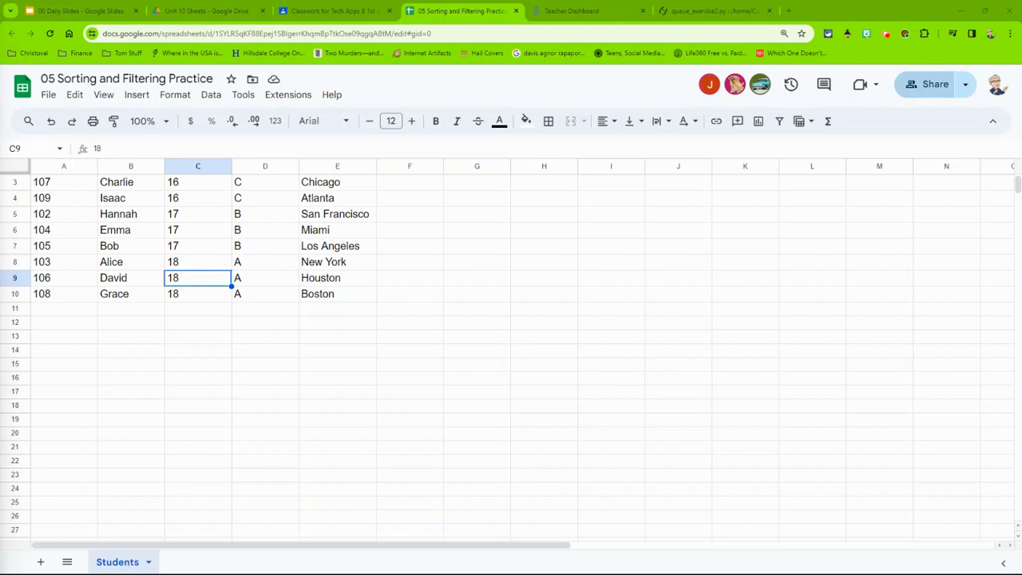
- Try sorting the entire Students sheet by column A from A to Z, and undo that sort
{"action": "scroll", "coordinate": [303, 257], "scroll_direction": "up", "scroll_amount": 2}
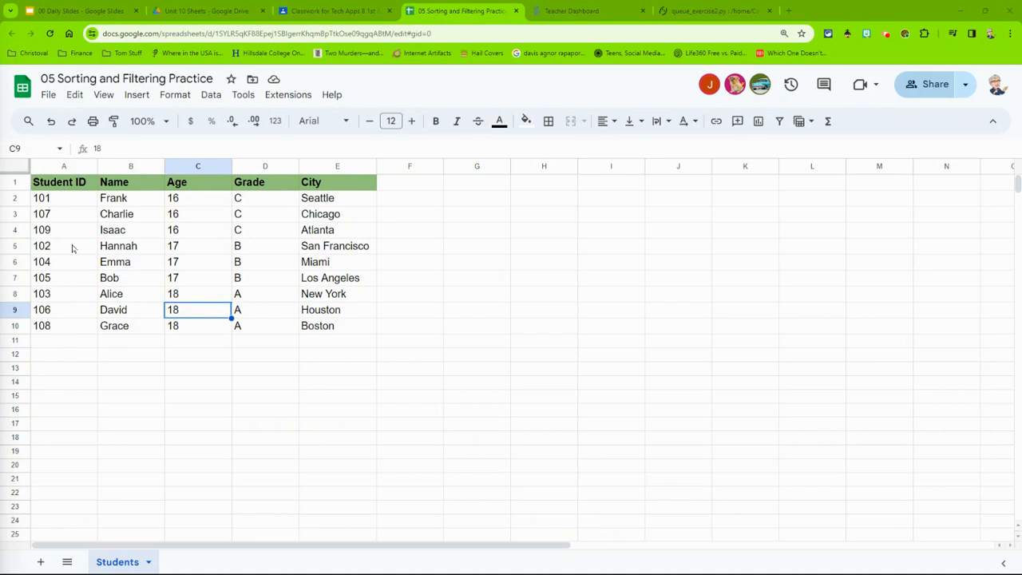
{"action": "left_click", "coordinate": [16, 172]}
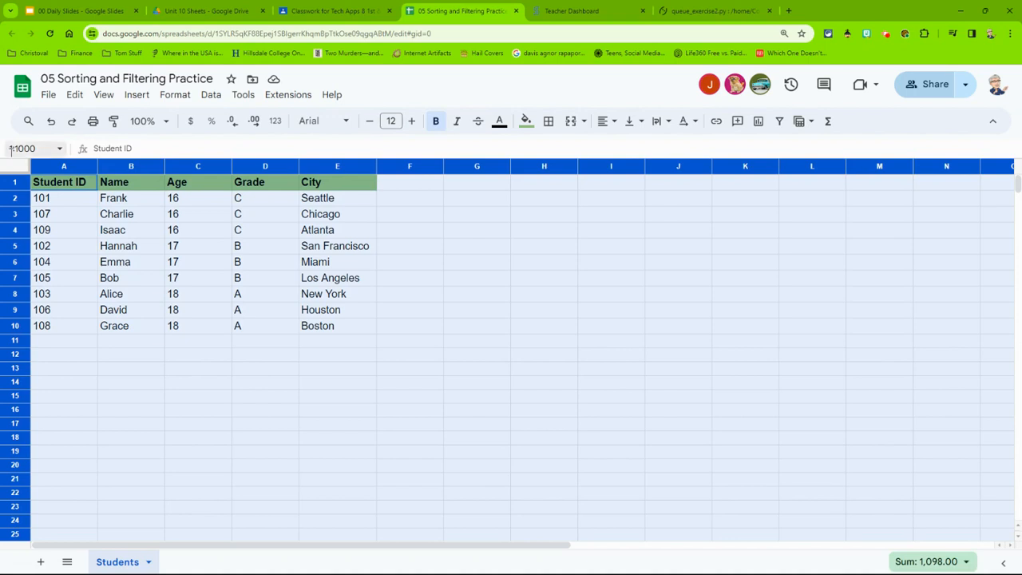
{"action": "left_click", "coordinate": [210, 95]}
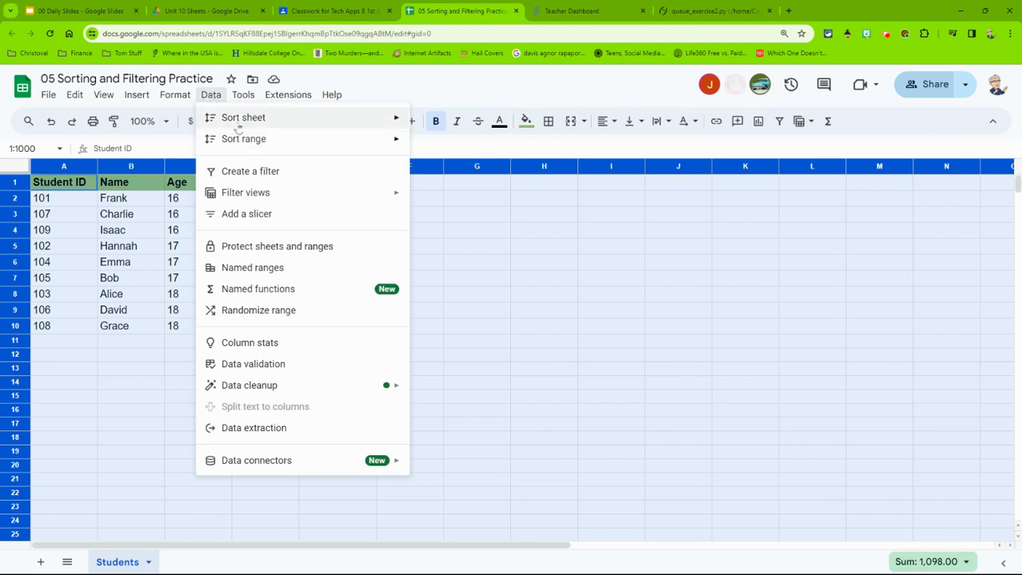
{"action": "mouse_move", "coordinate": [237, 120]}
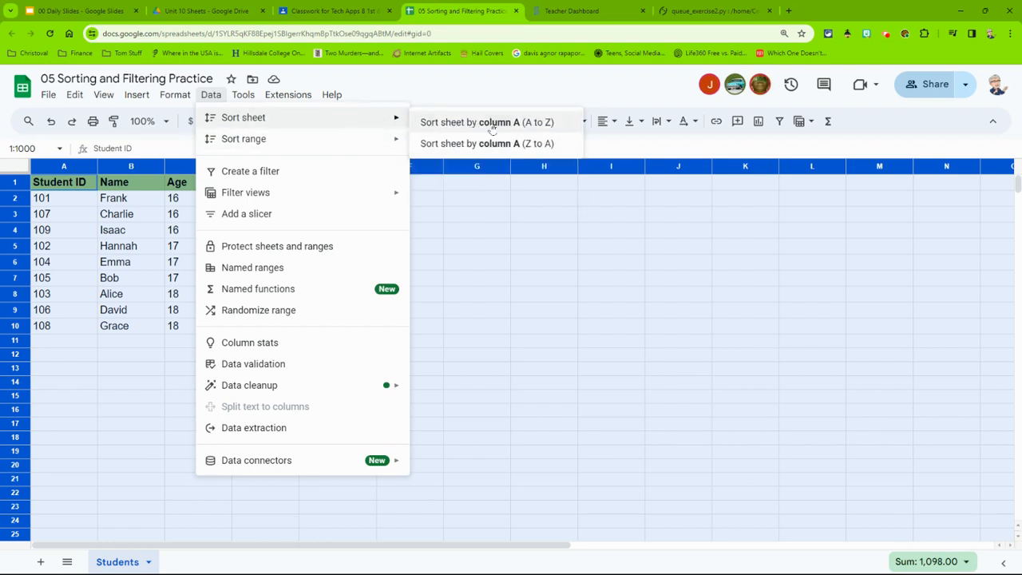
{"action": "left_click", "coordinate": [493, 124]}
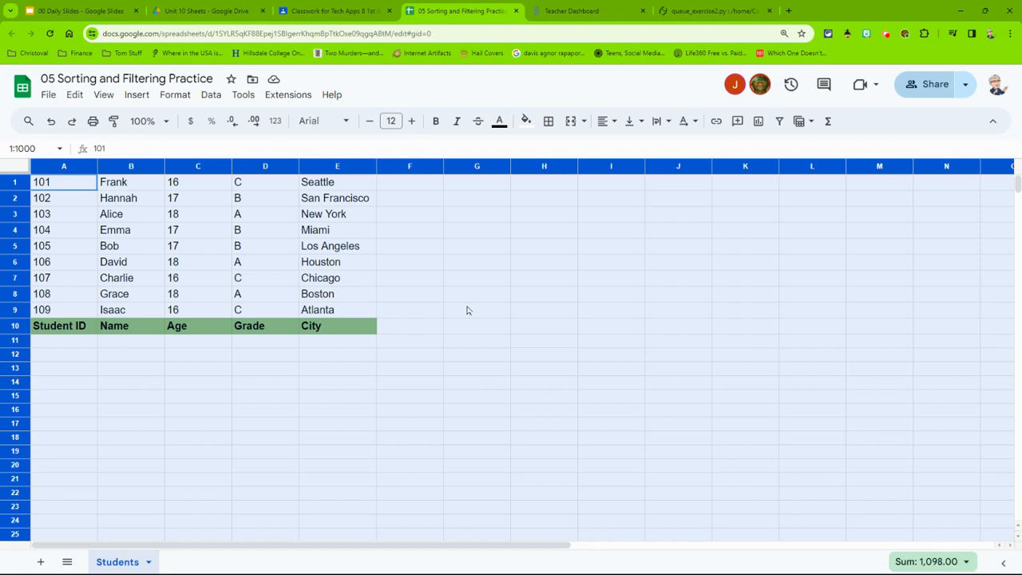
{"action": "key", "text": "ctrl+z"}
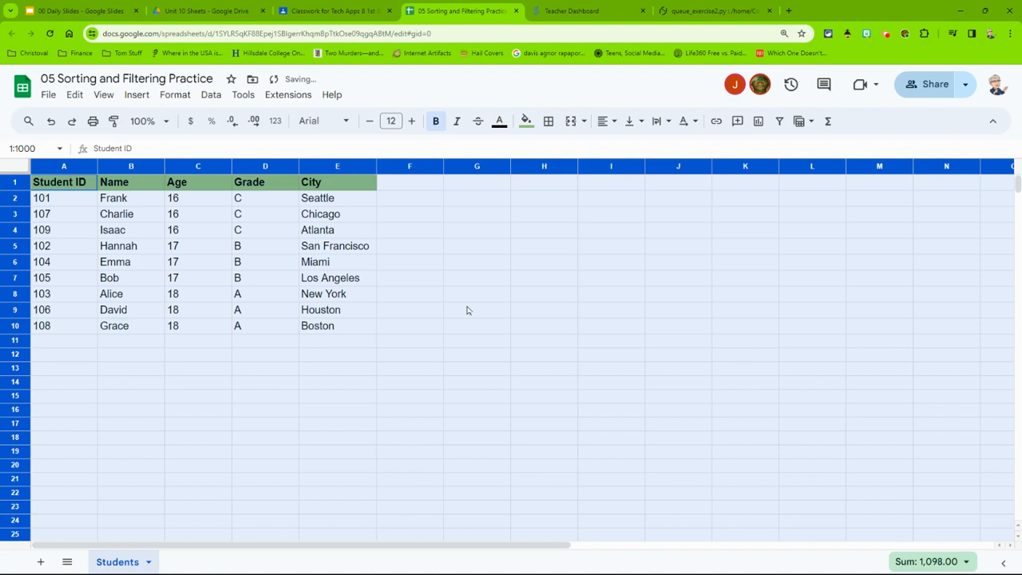
- Sort the full range of the Students sheet by Student ID from A to Z, treating the first row as a header
{"action": "left_click", "coordinate": [211, 95]}
{"action": "mouse_move", "coordinate": [247, 149]}
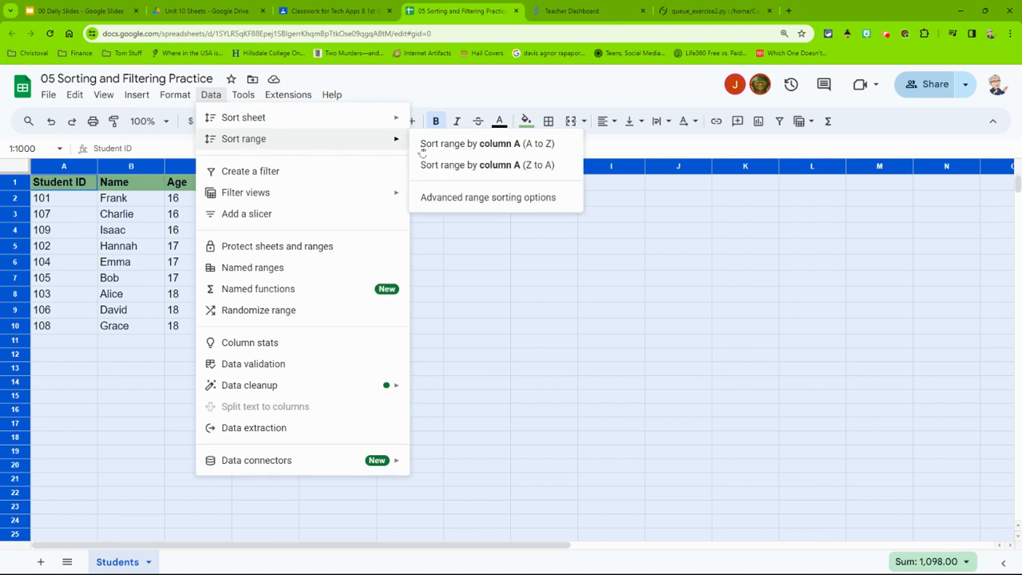
{"action": "left_click", "coordinate": [457, 203]}
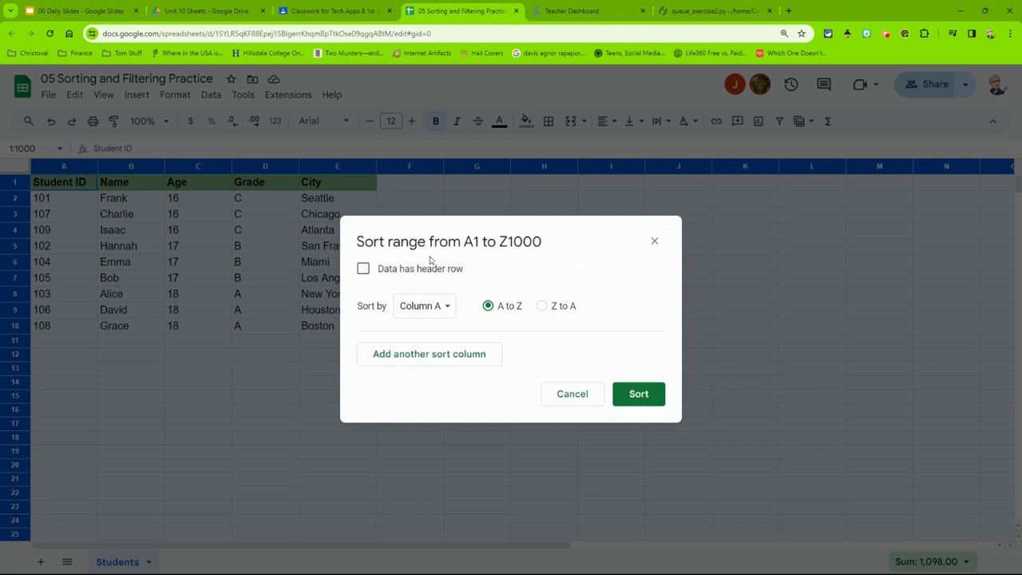
{"action": "left_click", "coordinate": [364, 270]}
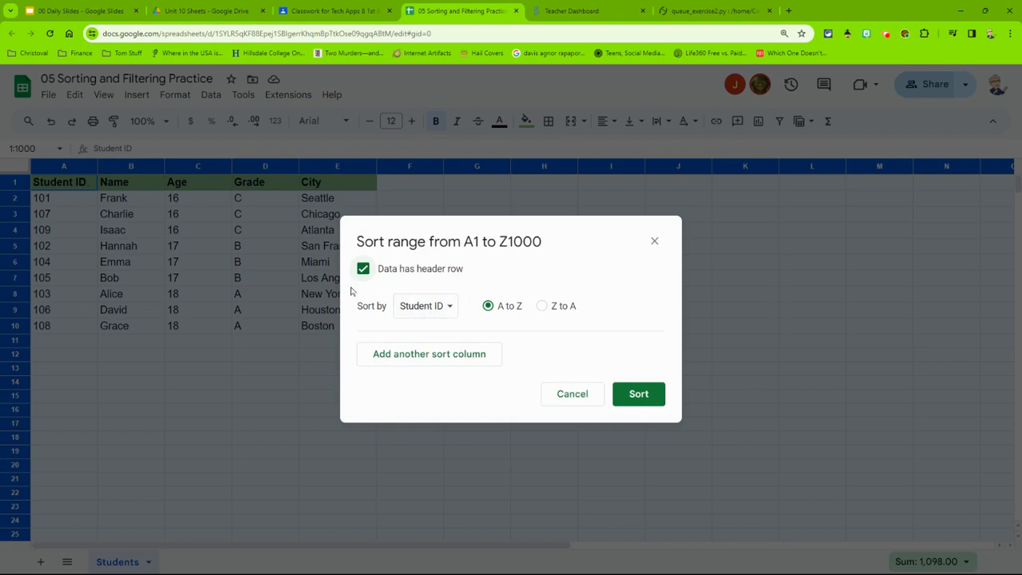
{"action": "left_click", "coordinate": [428, 305]}
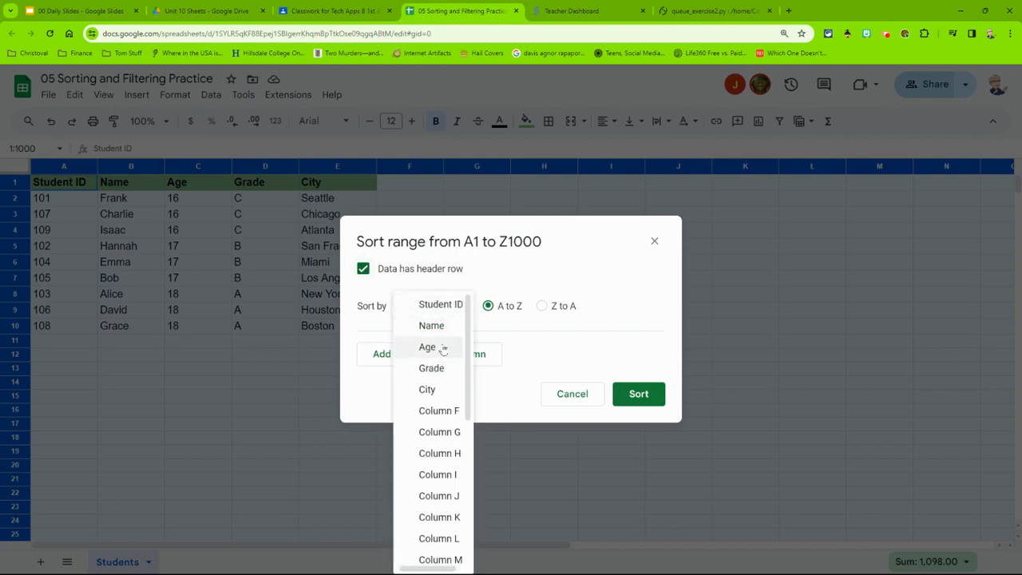
{"action": "left_click", "coordinate": [444, 308]}
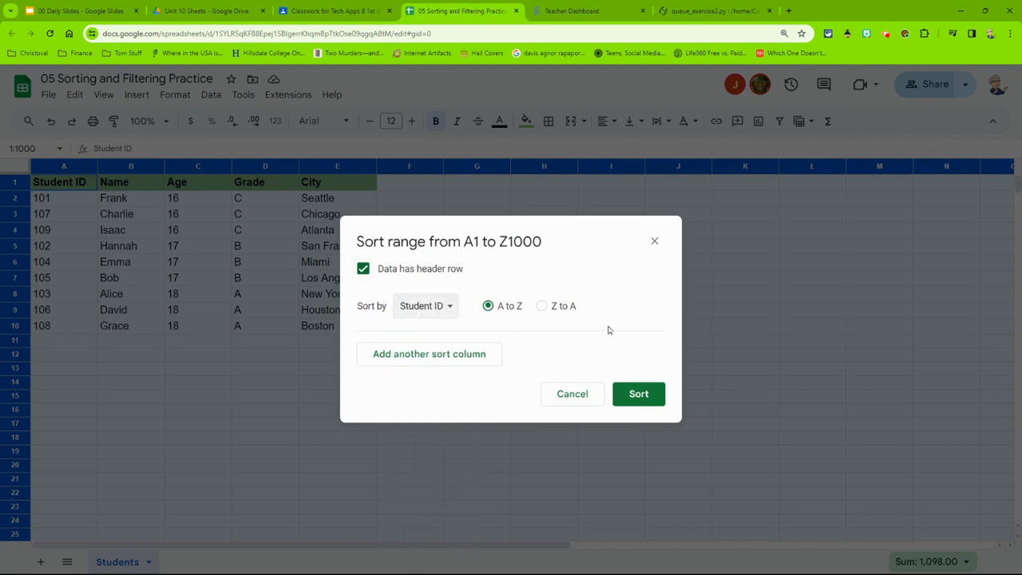
{"action": "left_click", "coordinate": [639, 396]}
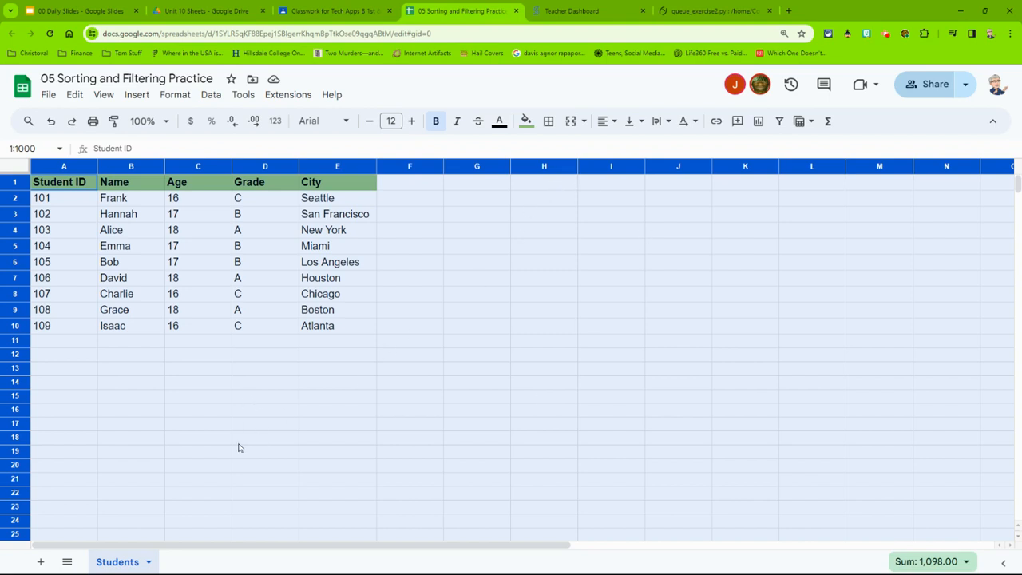
- Duplicate the Students sheet and rename the copy as Name
{"action": "left_click", "coordinate": [147, 563]}
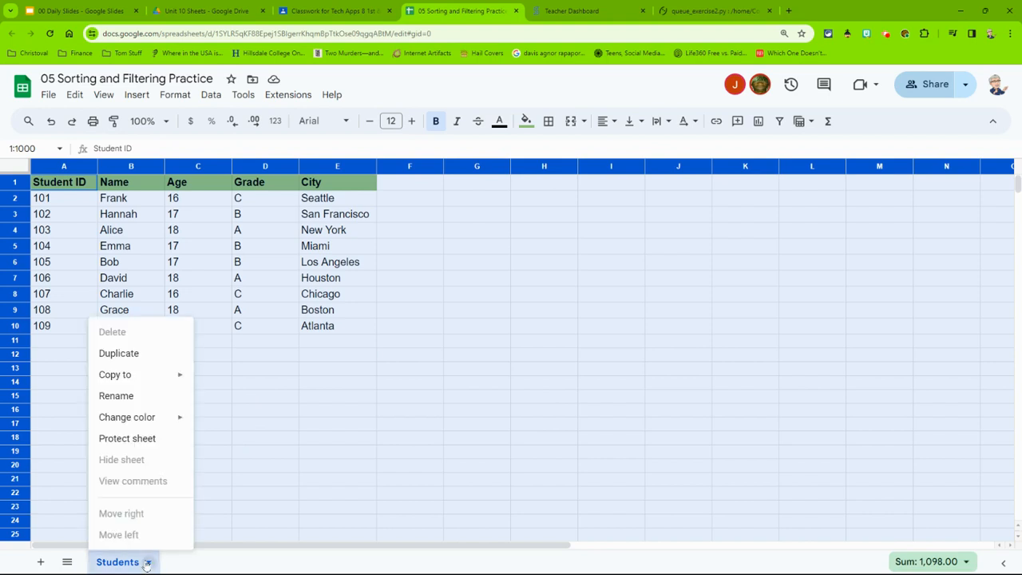
{"action": "left_click", "coordinate": [124, 353]}
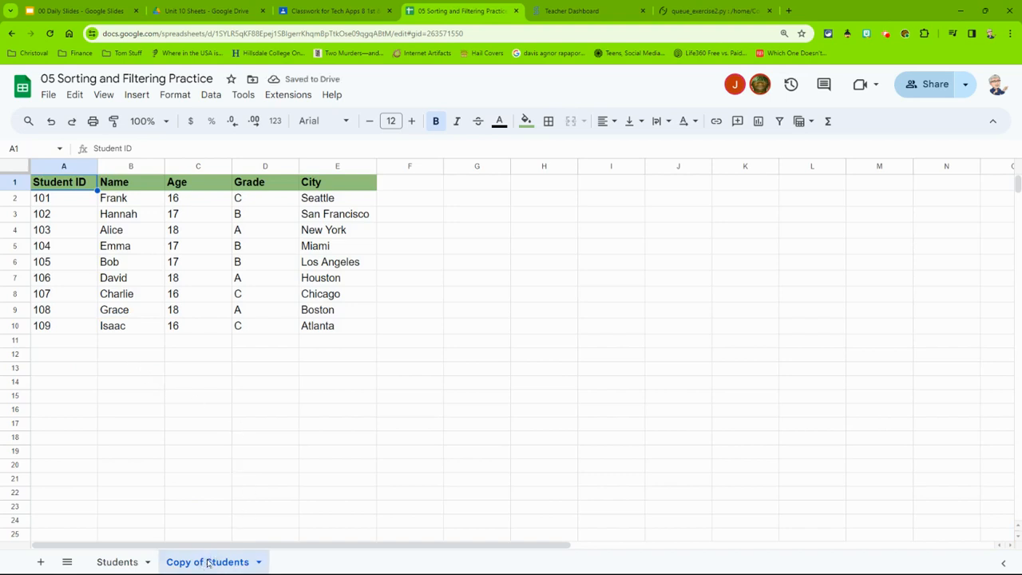
{"action": "double_click", "coordinate": [208, 562]}
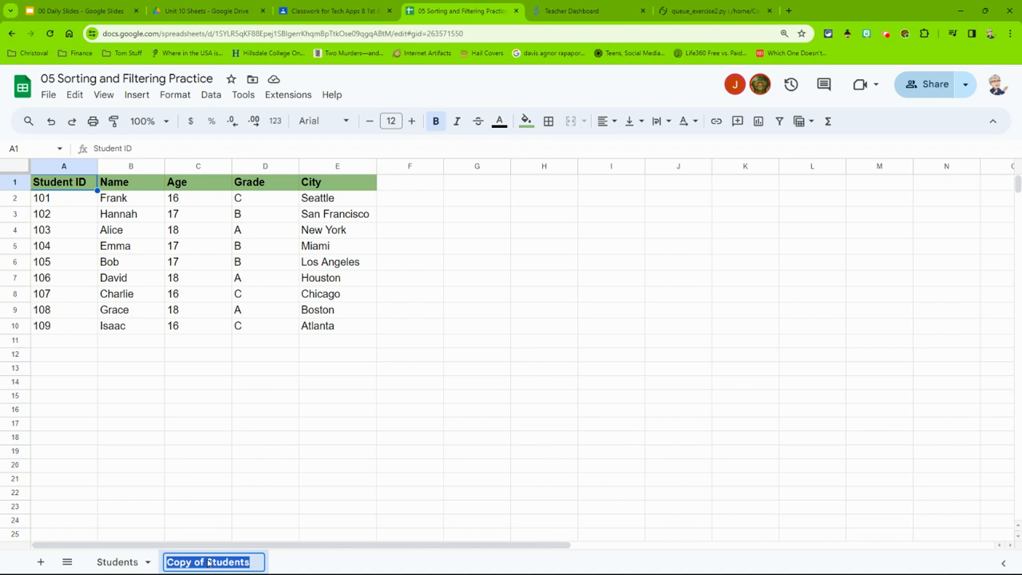
{"action": "type", "text": "Name"}
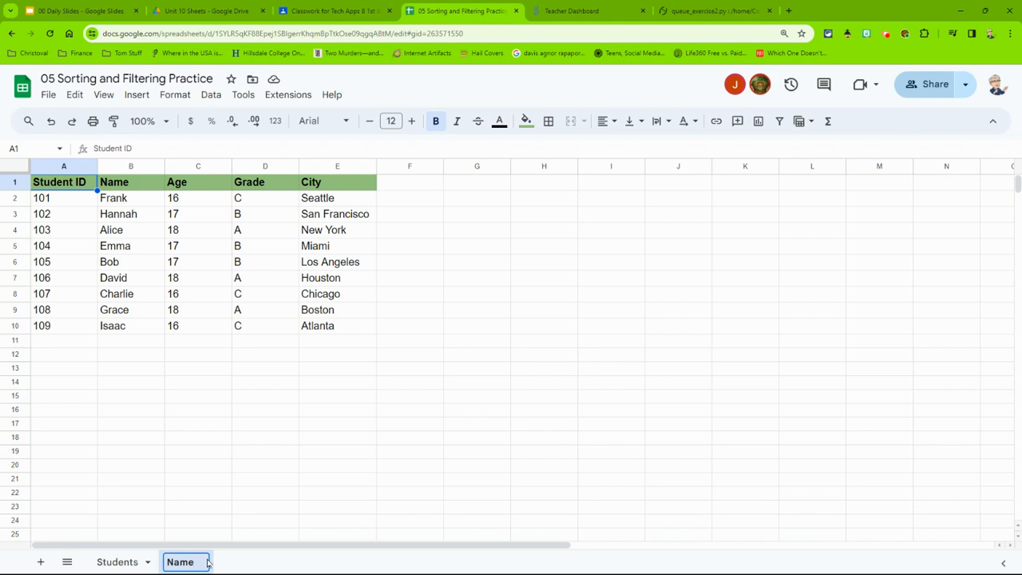
{"action": "key", "text": "Return"}
- Sort all data in the Name sheet by the Name column from A to Z, keeping the first row as a header
{"action": "left_click", "coordinate": [20, 171]}
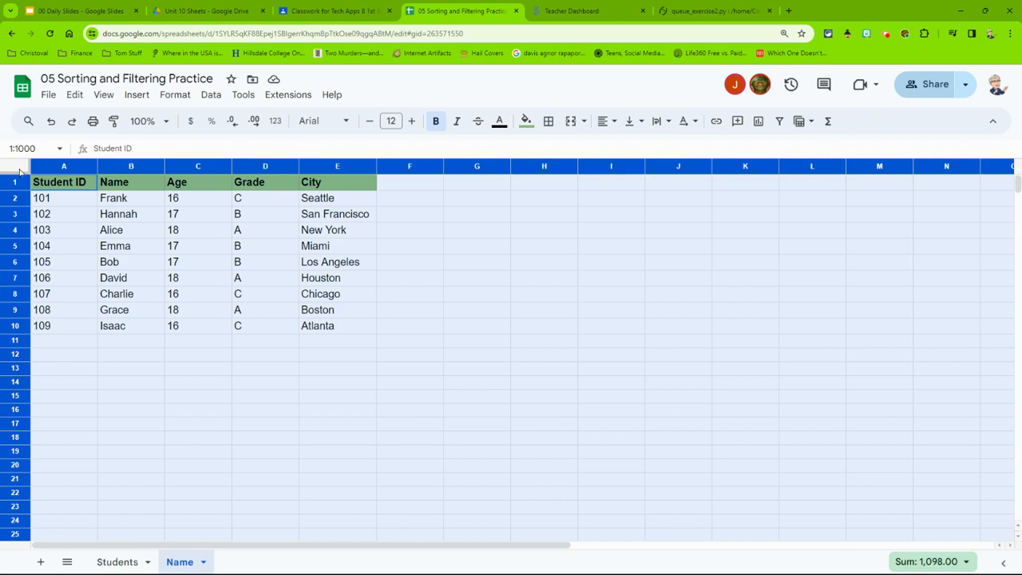
{"action": "left_click", "coordinate": [211, 95]}
{"action": "mouse_move", "coordinate": [239, 139]}
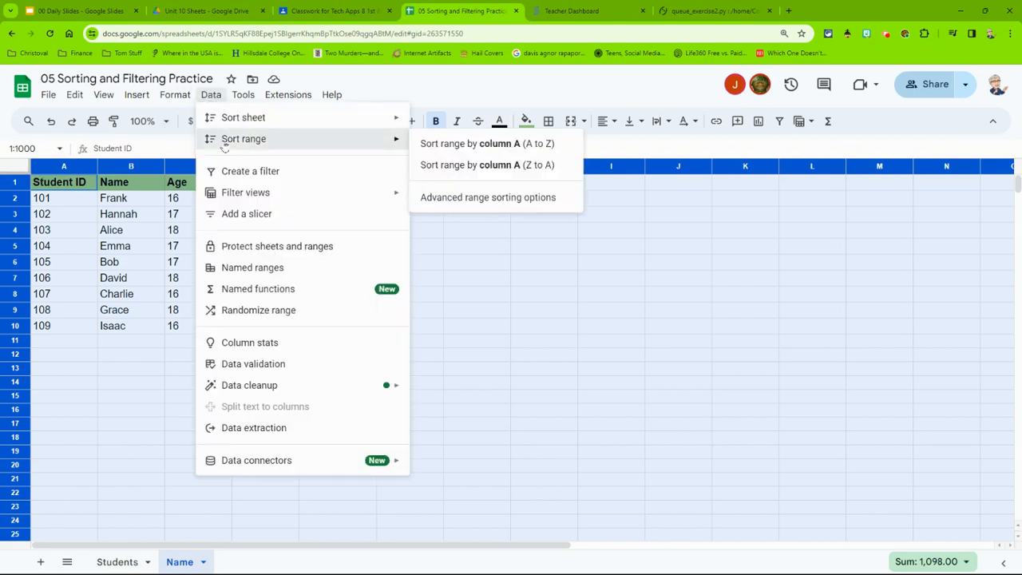
{"action": "left_click", "coordinate": [482, 198]}
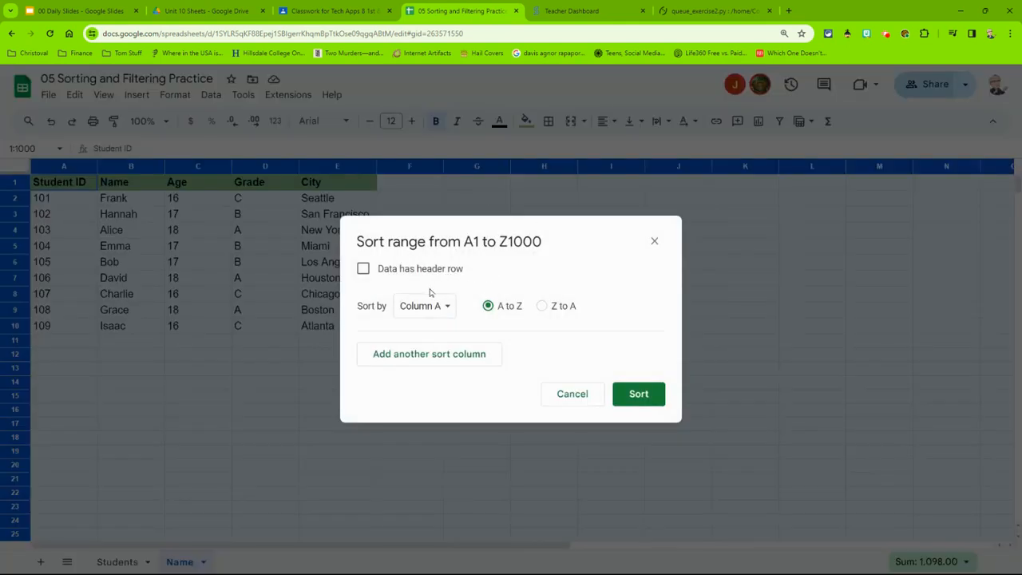
{"action": "left_click", "coordinate": [410, 271]}
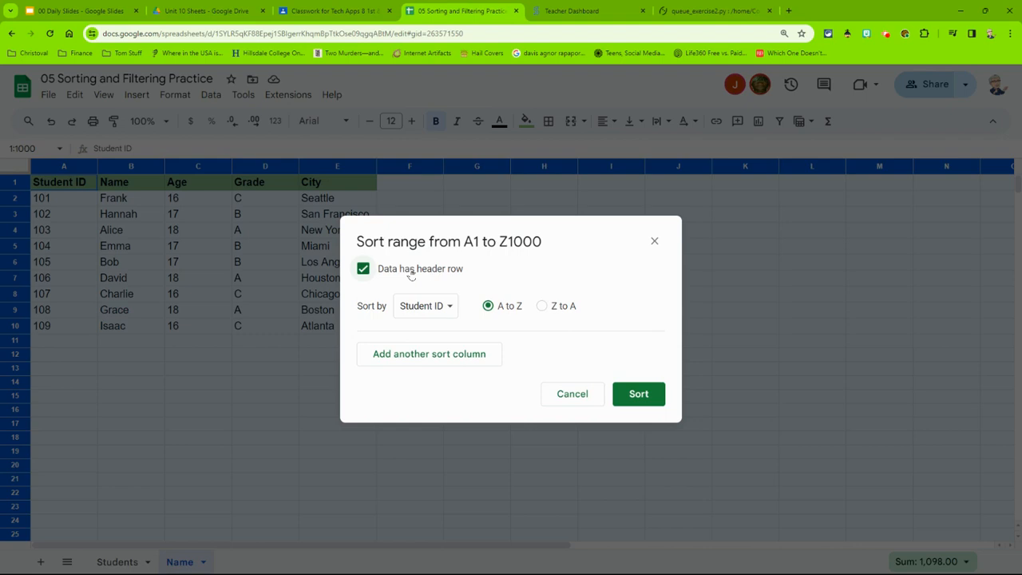
{"action": "left_click", "coordinate": [422, 305]}
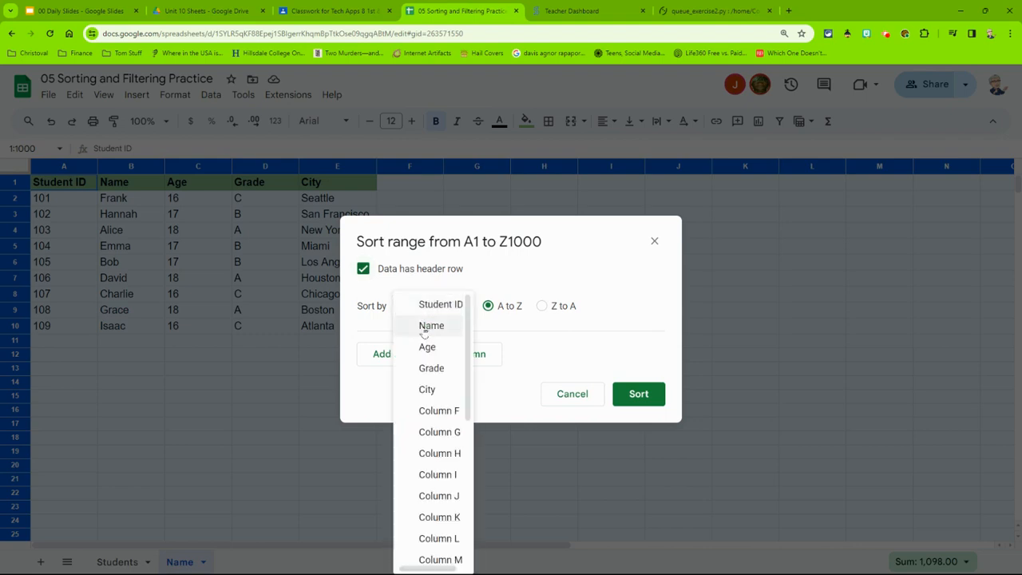
{"action": "left_click", "coordinate": [424, 329]}
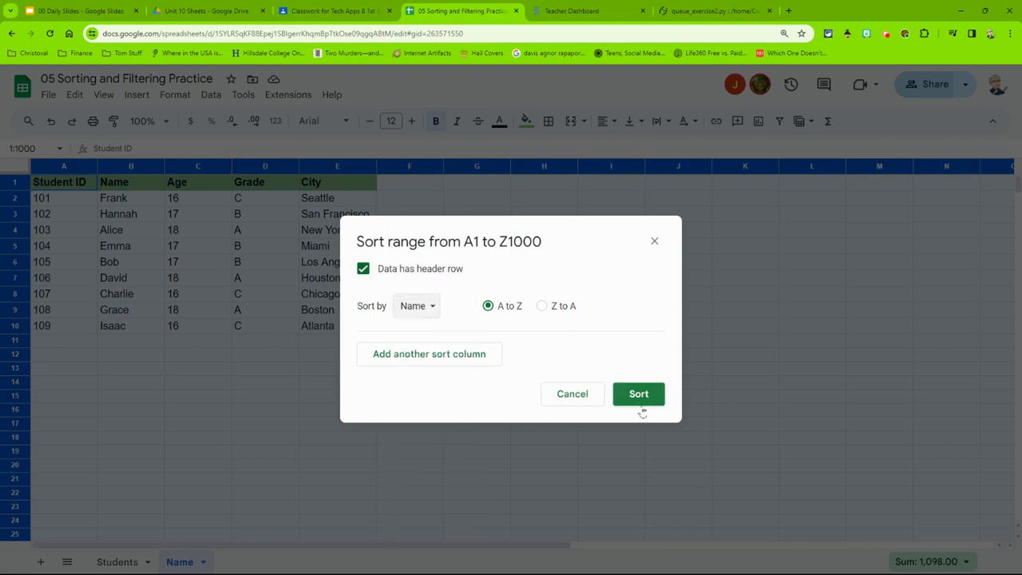
{"action": "left_click", "coordinate": [639, 398]}
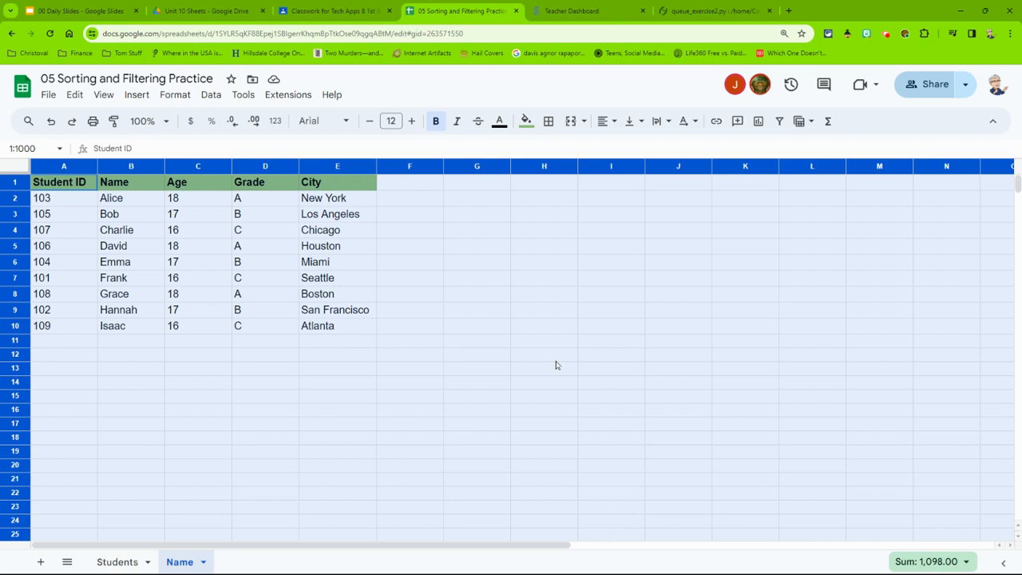
- Duplicate the Name sheet and rename the copy as Age
{"action": "left_click", "coordinate": [204, 562]}
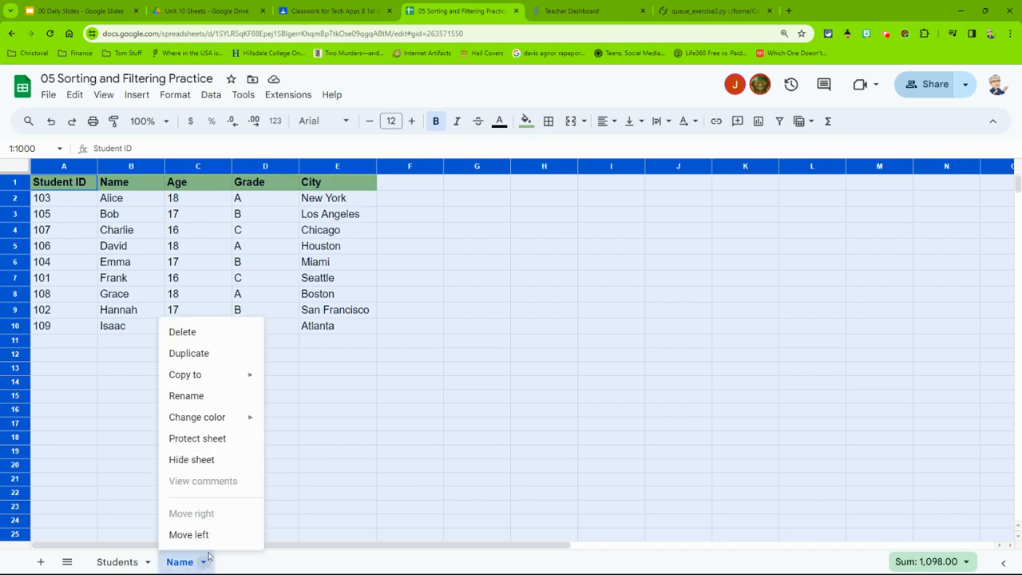
{"action": "left_click", "coordinate": [211, 353]}
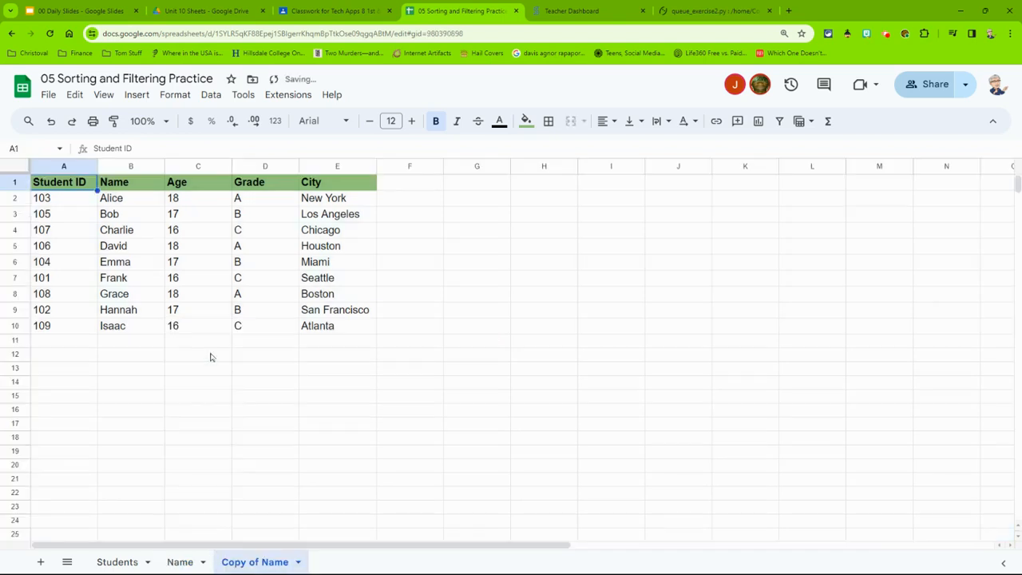
{"action": "double_click", "coordinate": [250, 562]}
{"action": "type", "text": "Age"}
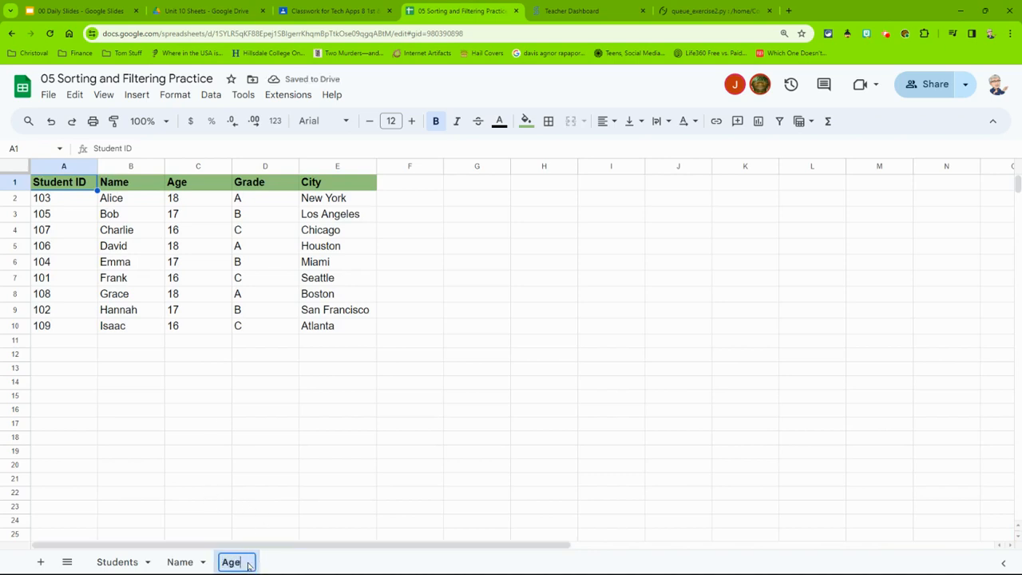
{"action": "key", "text": "Return"}
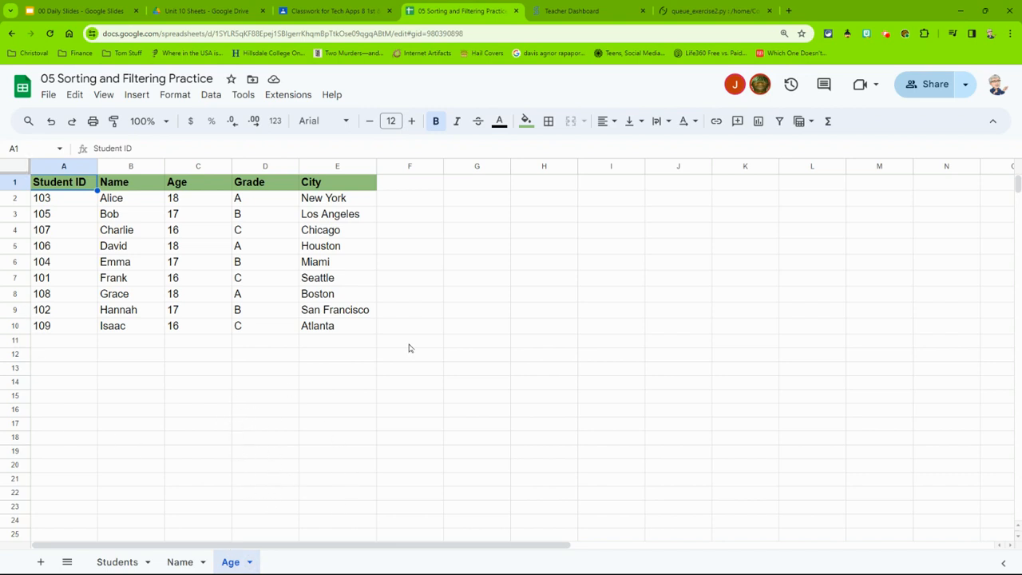
- Sort all data in the Age sheet by the Age column from A to Z, keeping the first row as a header
{"action": "left_click", "coordinate": [210, 95]}
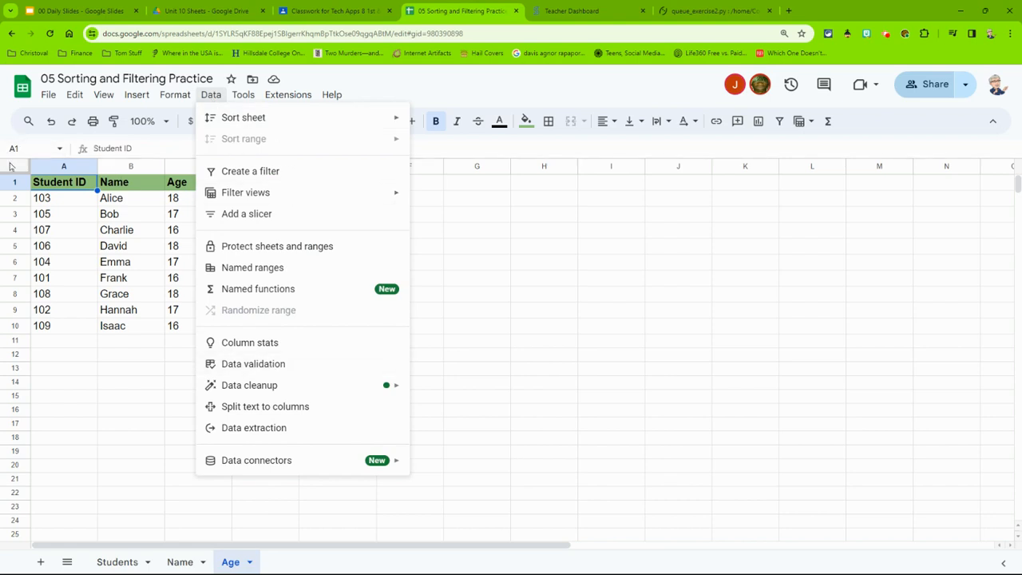
{"action": "left_click", "coordinate": [12, 166]}
{"action": "left_click", "coordinate": [211, 95]}
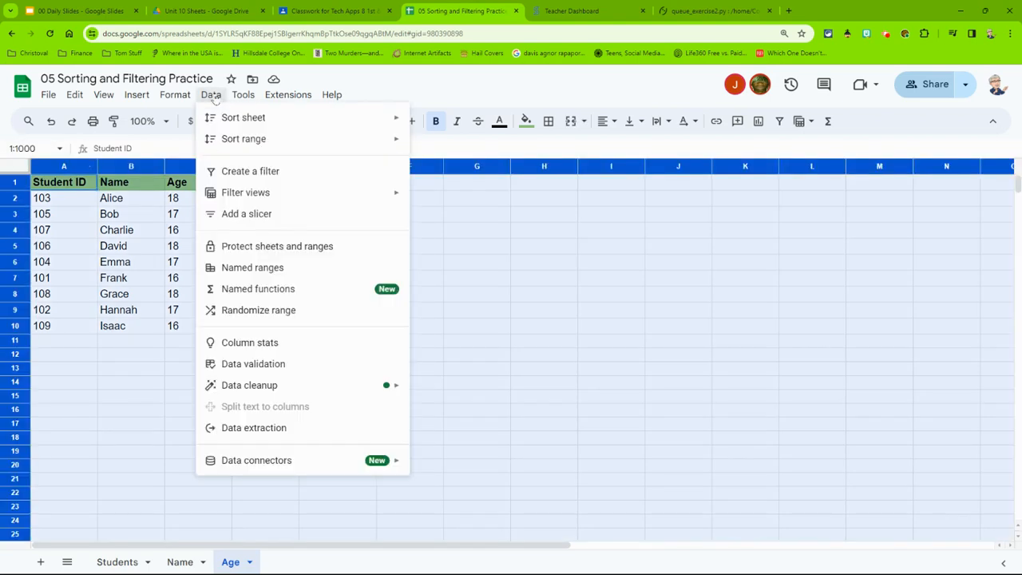
{"action": "mouse_move", "coordinate": [236, 139]}
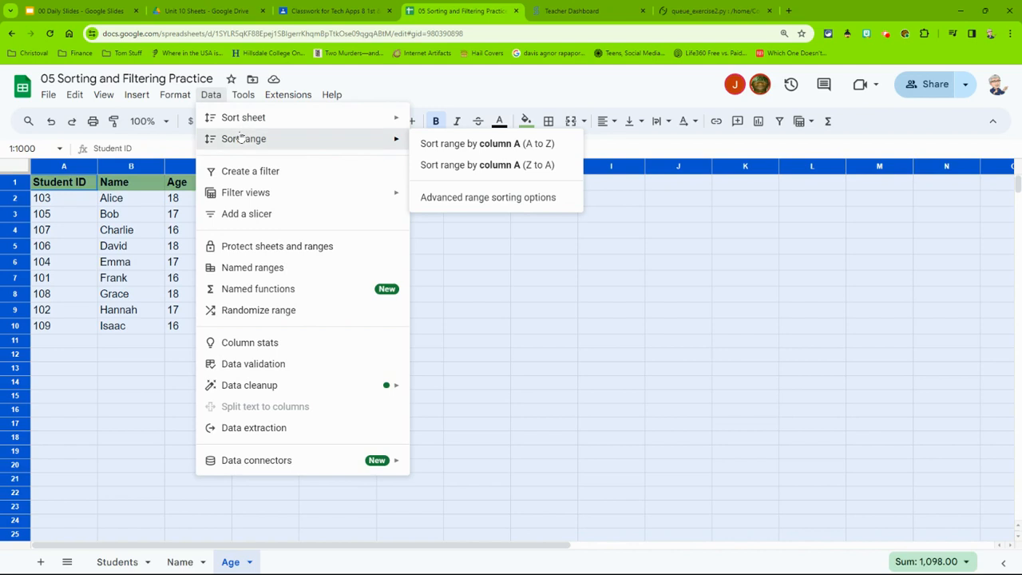
{"action": "left_click", "coordinate": [445, 199]}
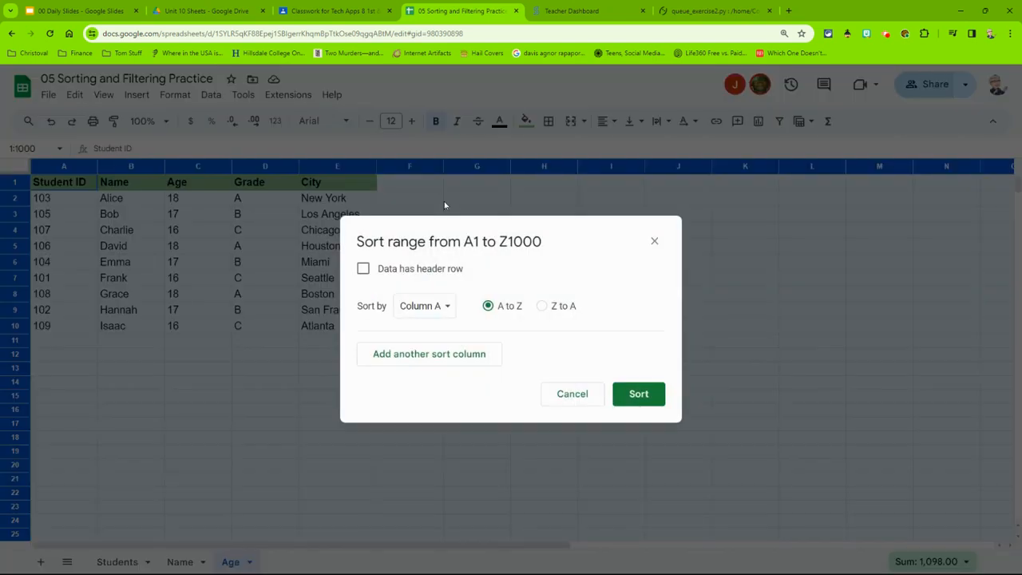
{"action": "left_click", "coordinate": [400, 270]}
{"action": "left_click", "coordinate": [423, 306]}
{"action": "left_click", "coordinate": [423, 345]}
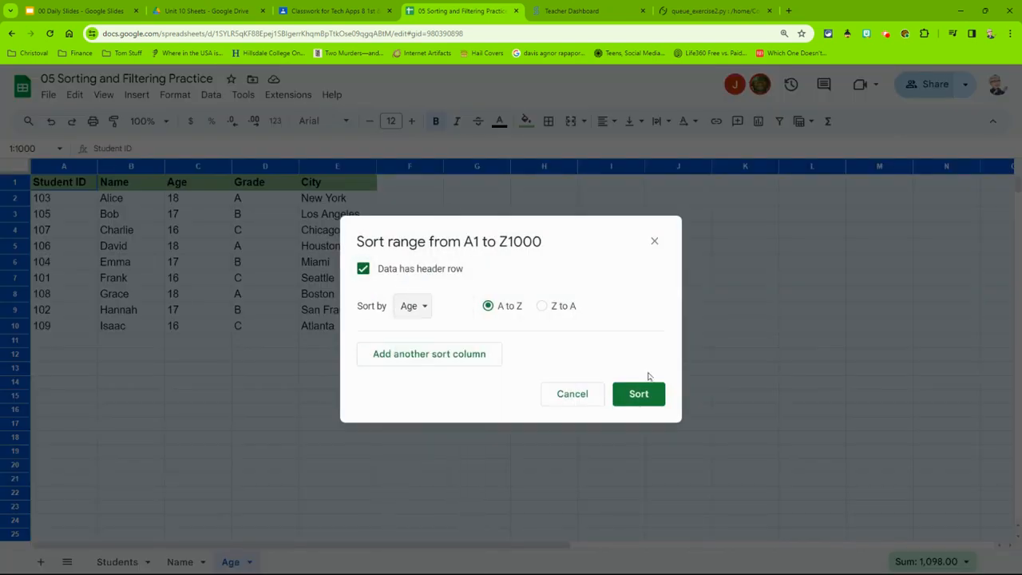
{"action": "left_click", "coordinate": [654, 395]}
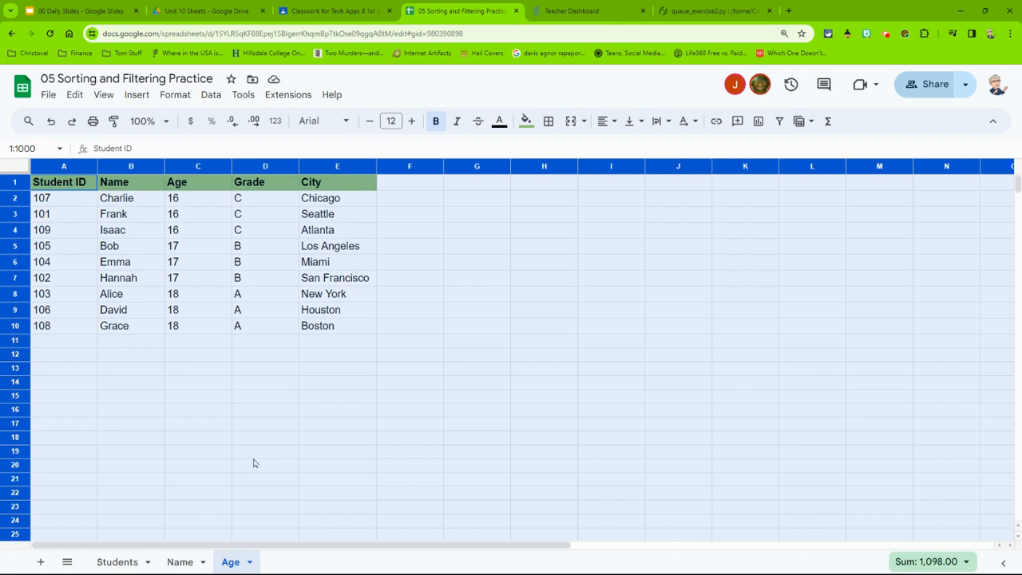
- Duplicate the Age sheet and rename the copy as A List
{"action": "left_click", "coordinate": [248, 562]}
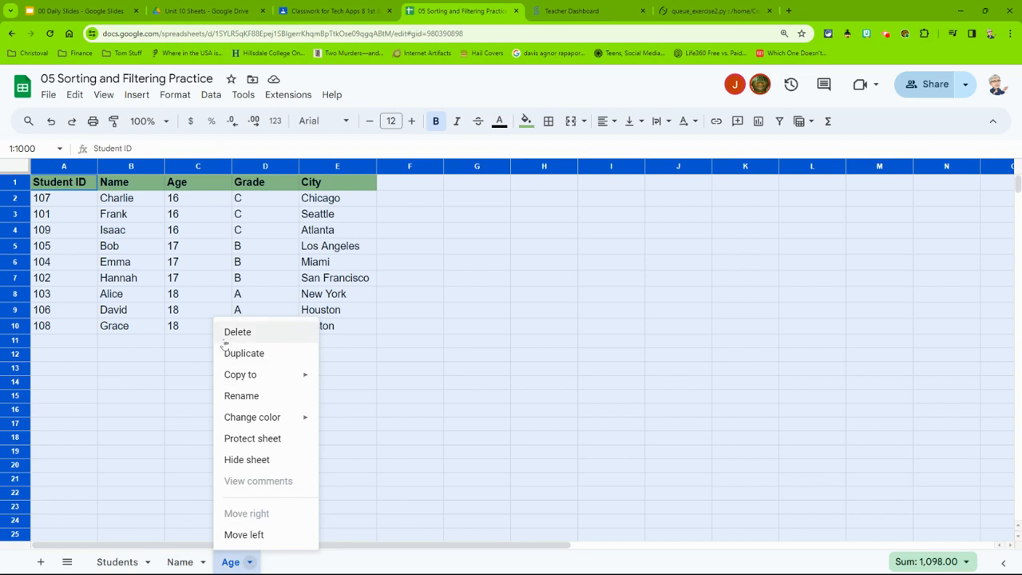
{"action": "left_click", "coordinate": [242, 363]}
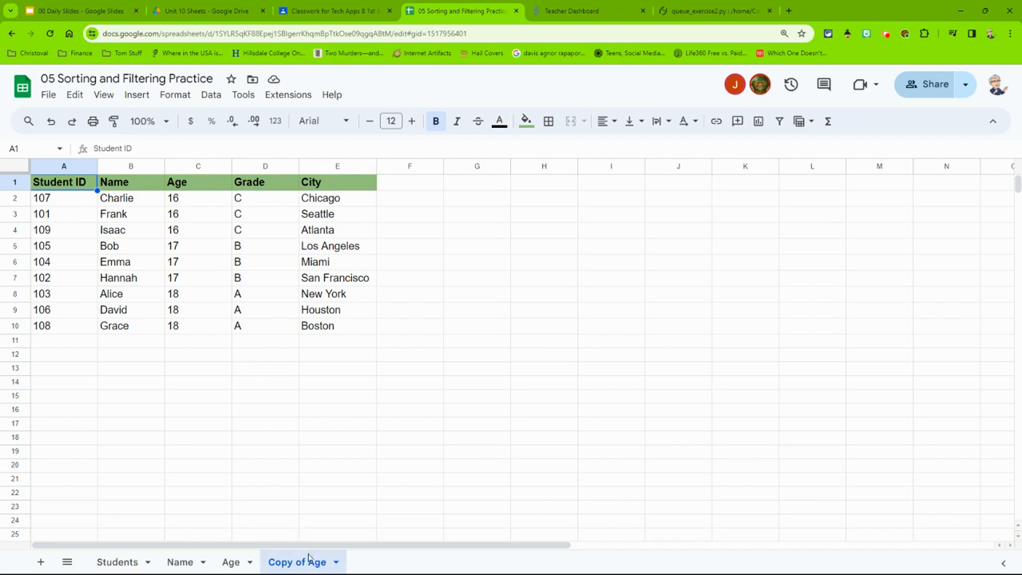
{"action": "double_click", "coordinate": [309, 562]}
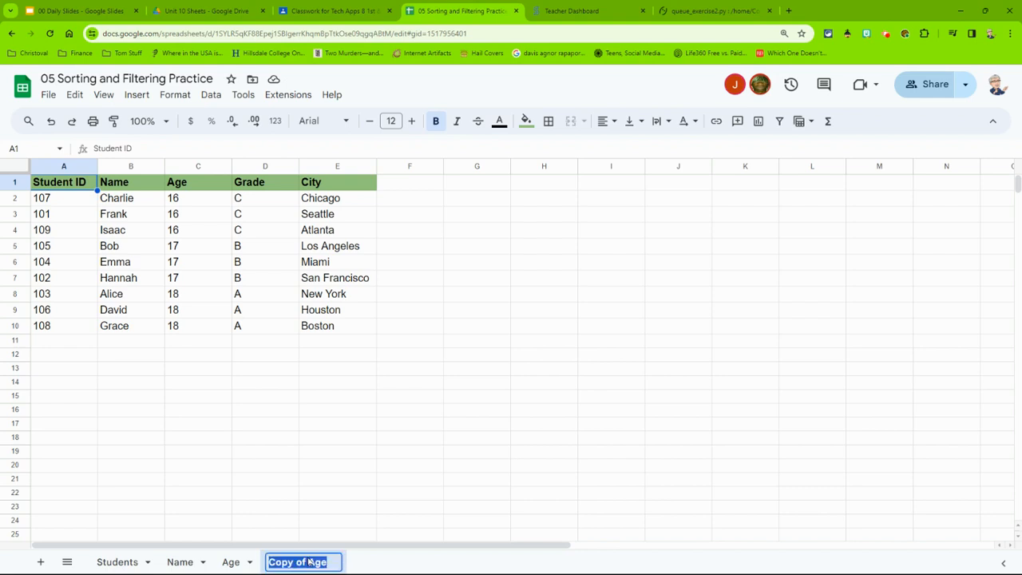
{"action": "type", "text": "A List"}
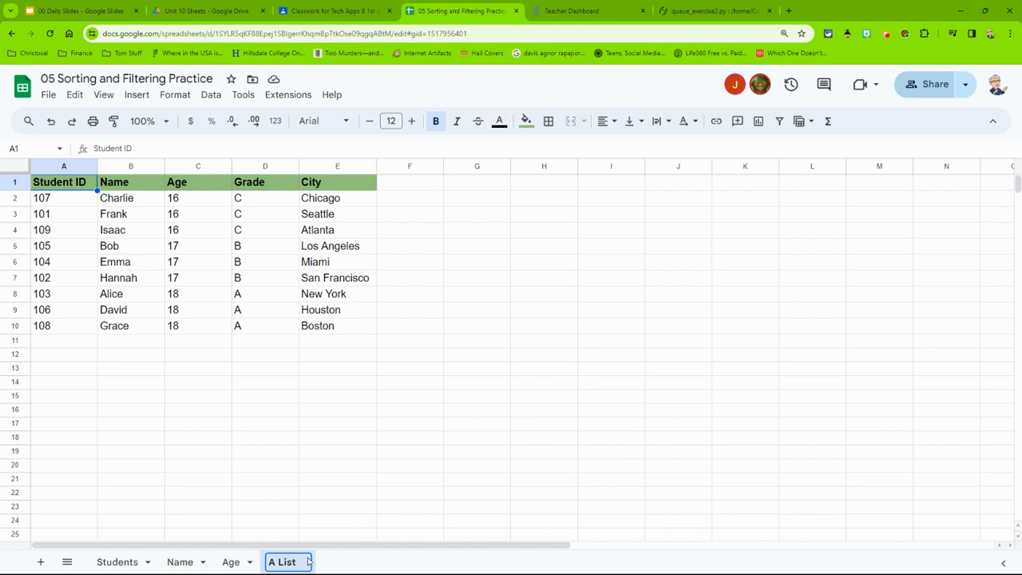
{"action": "key", "text": "Return"}
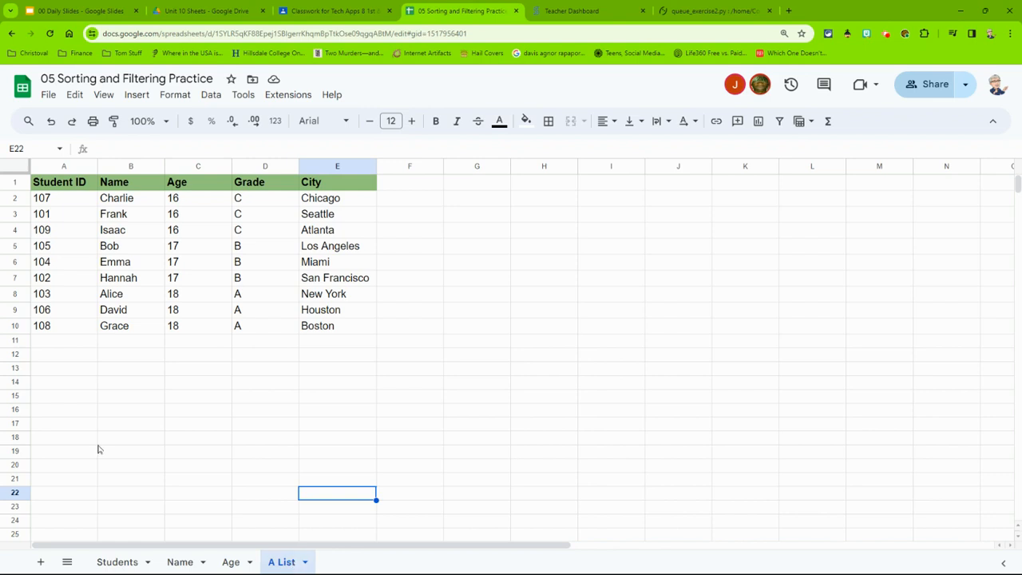
- Create a filter over all data in the A List sheet and exclude grades B and C from the Grade column
{"action": "left_click", "coordinate": [22, 168]}
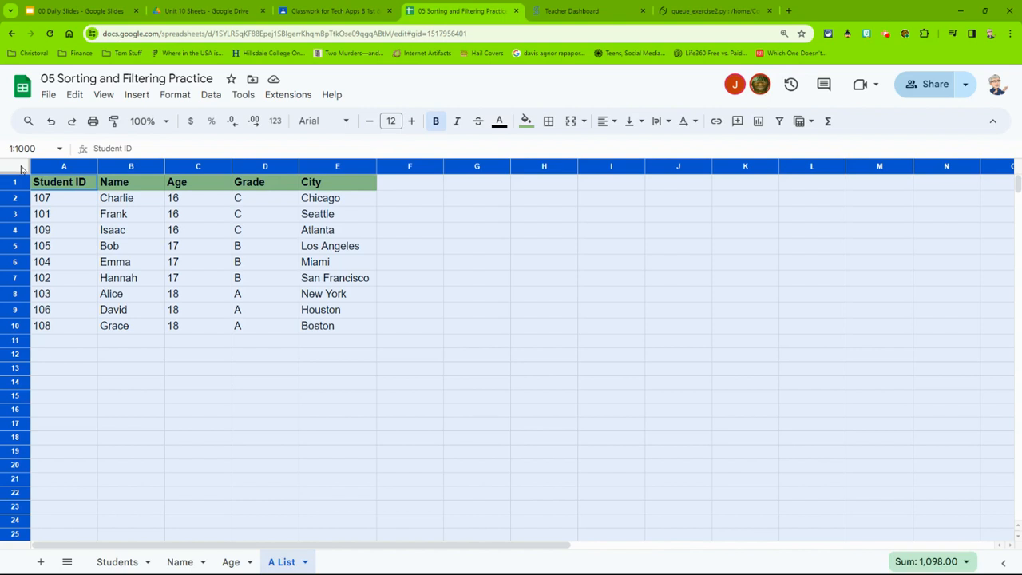
{"action": "left_click", "coordinate": [211, 95]}
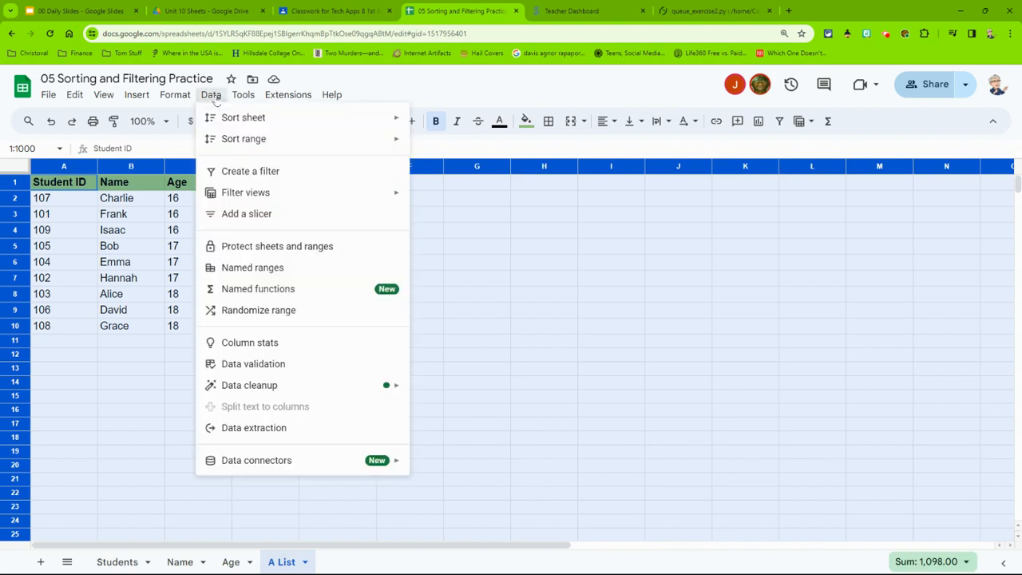
{"action": "left_click", "coordinate": [248, 173]}
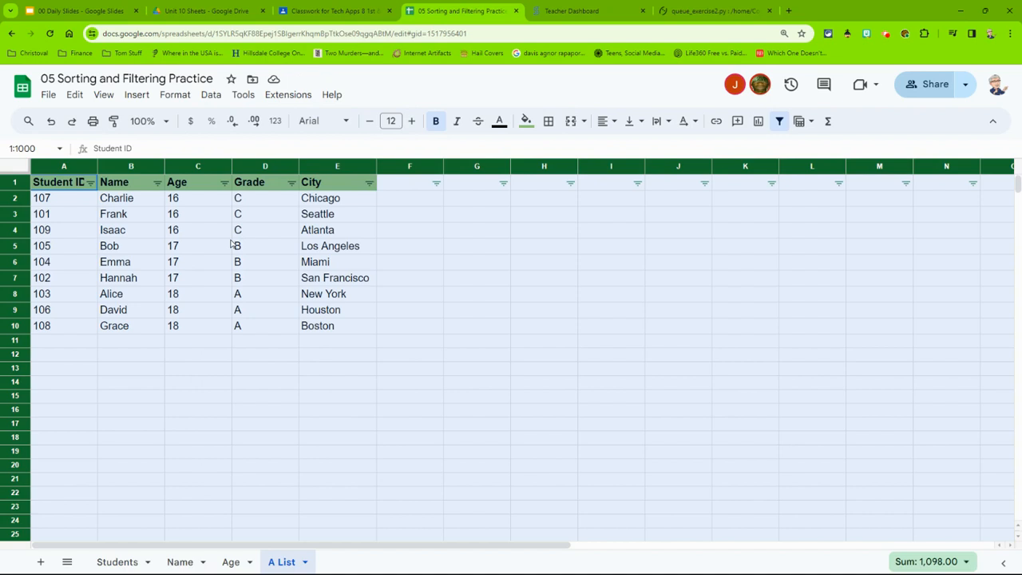
{"action": "left_click", "coordinate": [291, 183]}
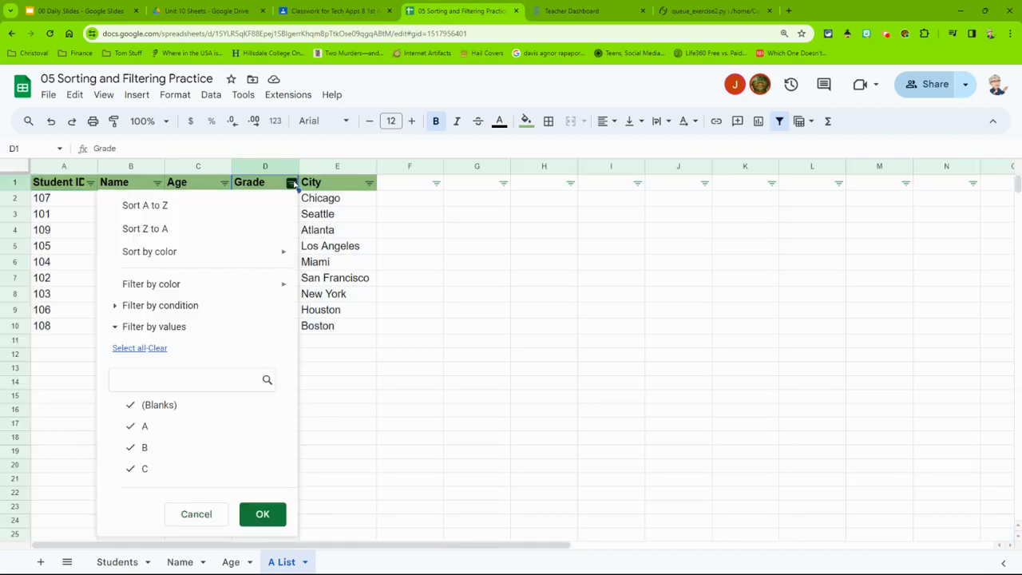
{"action": "left_click", "coordinate": [148, 447]}
{"action": "left_click", "coordinate": [146, 470]}
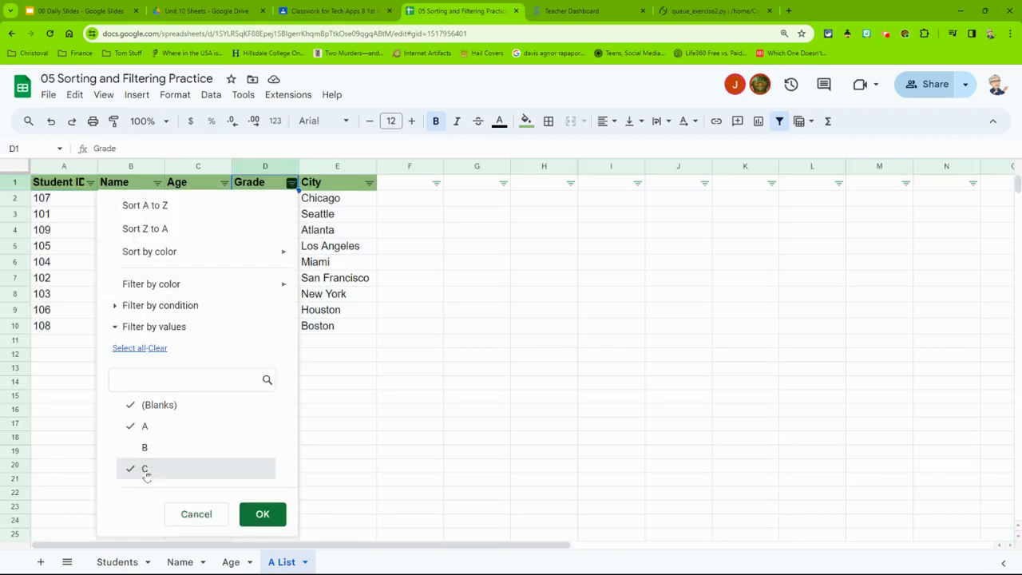
{"action": "left_click", "coordinate": [262, 514]}
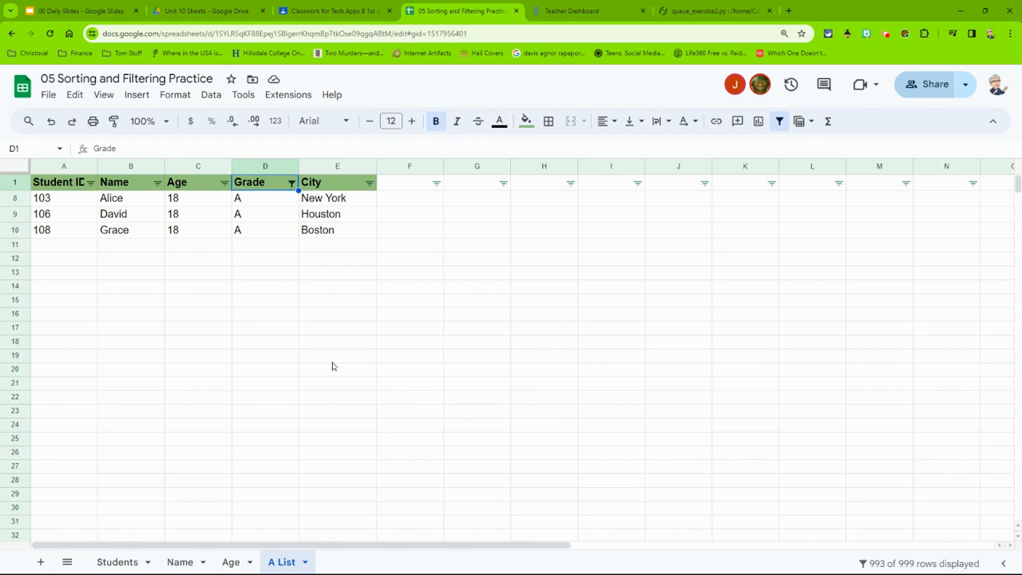
- Exclude blanks from the Grade column's filter values, keeping only A selected
{"action": "left_click", "coordinate": [290, 183]}
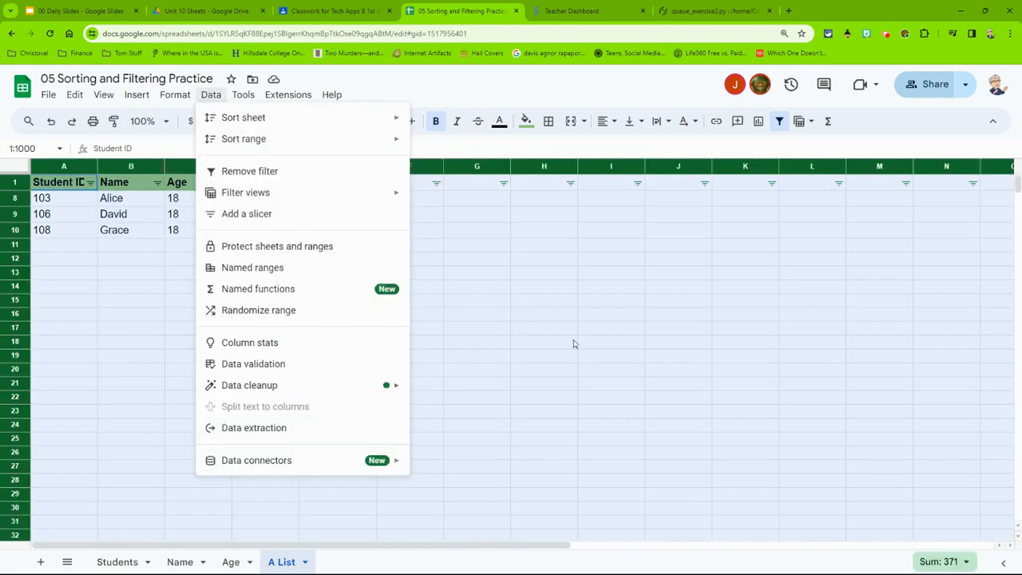
{"action": "left_click", "coordinate": [575, 342]}
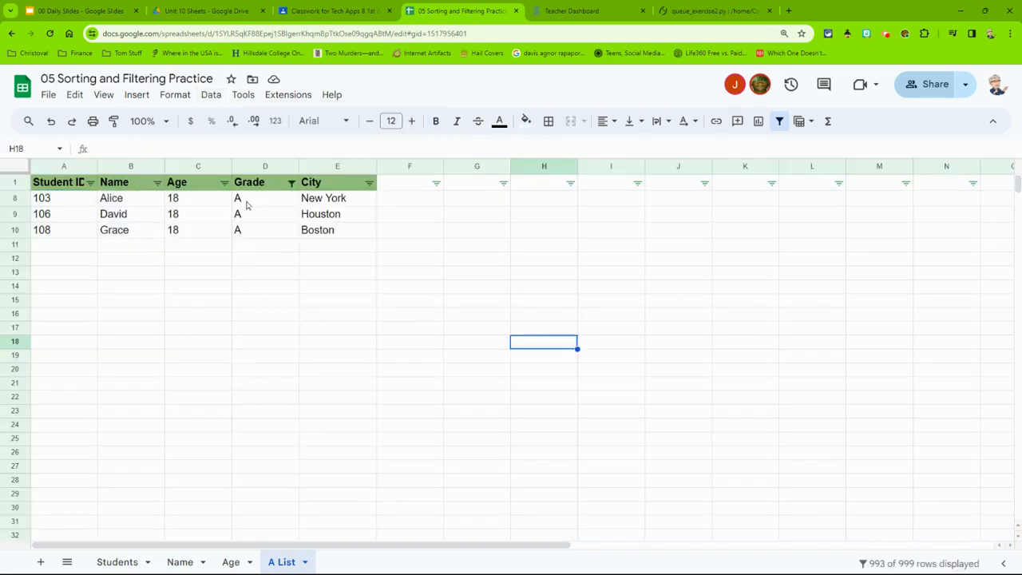
{"action": "left_click", "coordinate": [291, 184]}
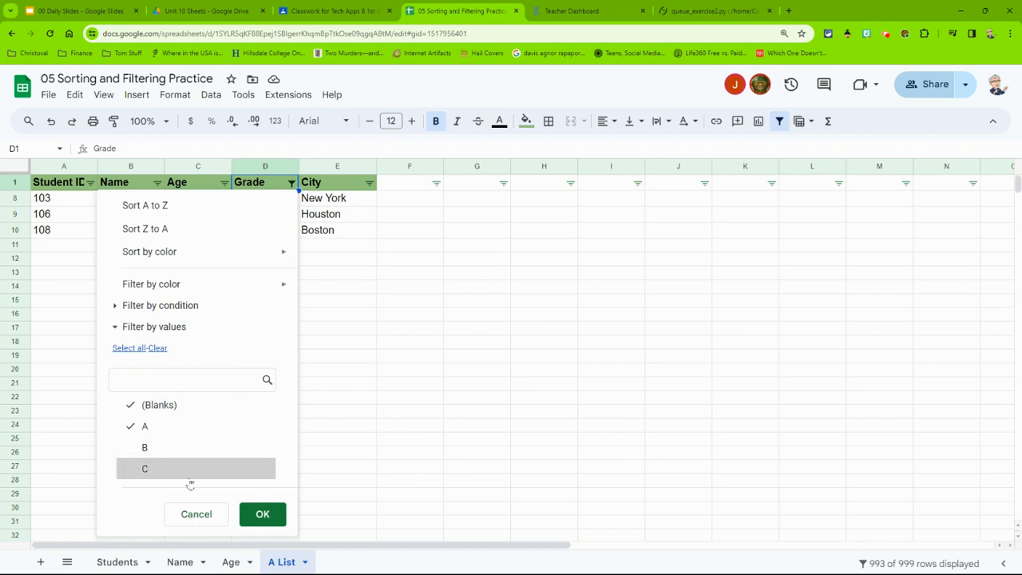
{"action": "left_click", "coordinate": [263, 513]}
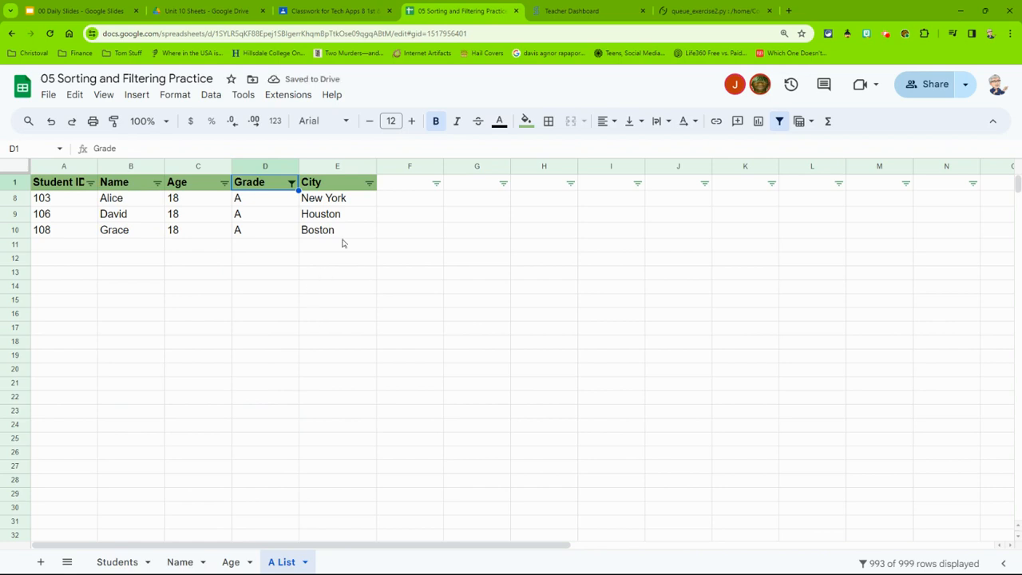
{"action": "left_click", "coordinate": [291, 184]}
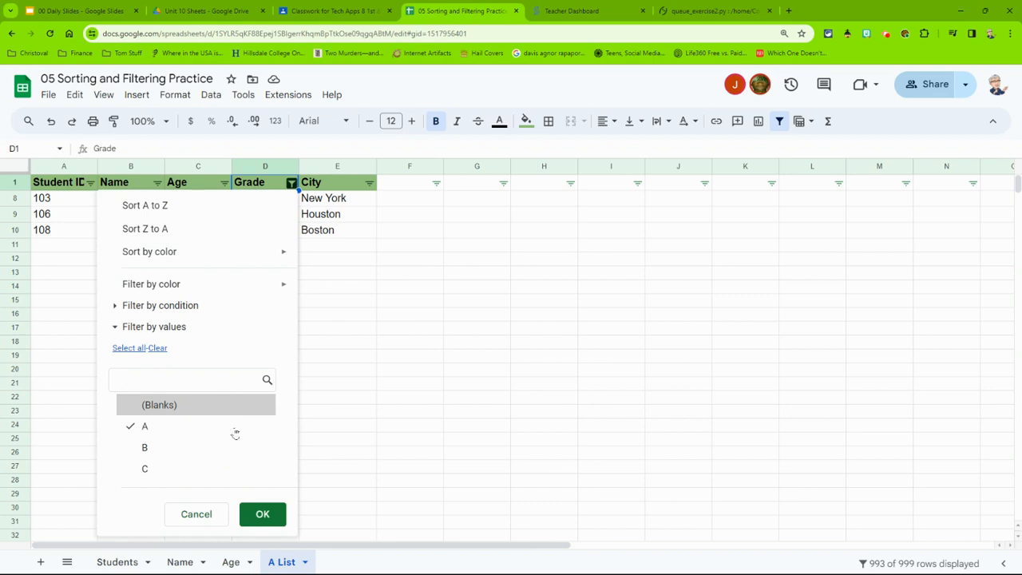
{"action": "left_click", "coordinate": [264, 514]}
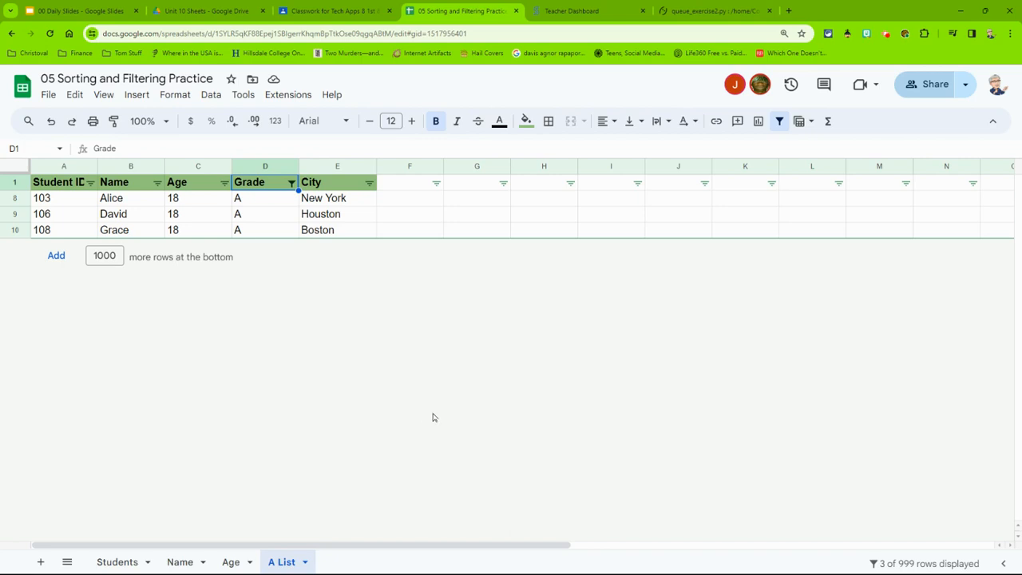
{"action": "left_click", "coordinate": [305, 563]}
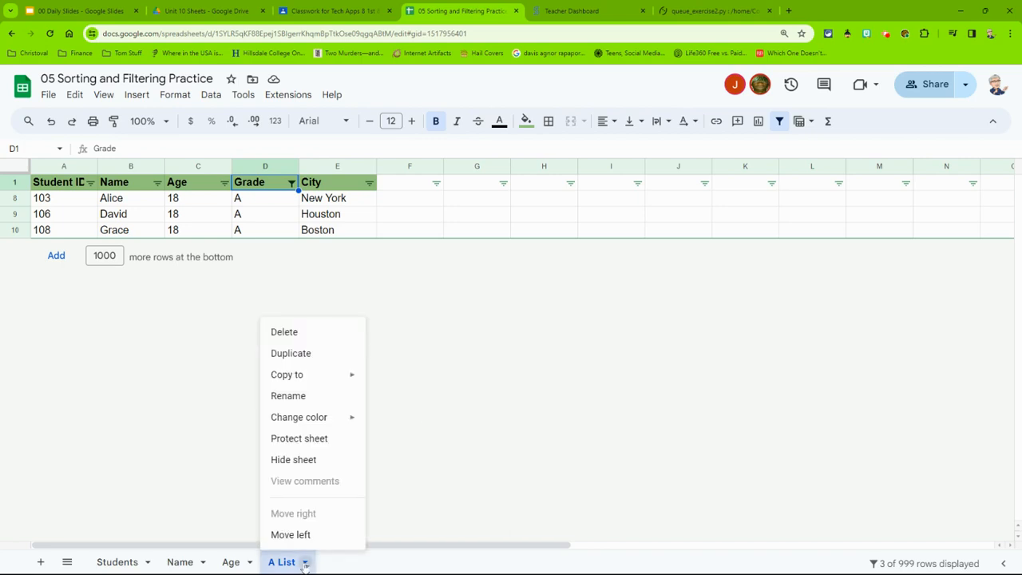
{"action": "left_click", "coordinate": [303, 360]}
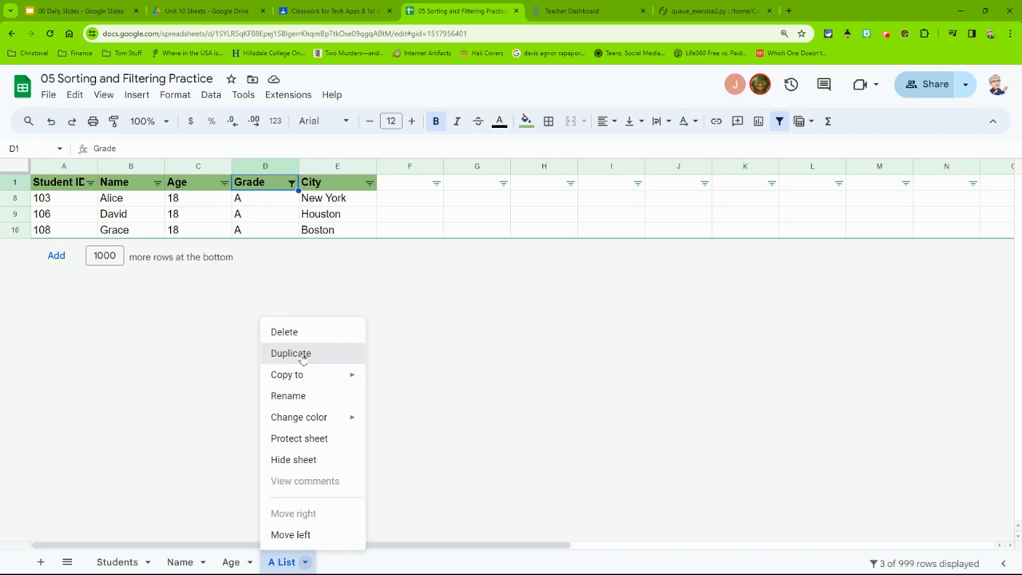
{"action": "left_click", "coordinate": [213, 416]}
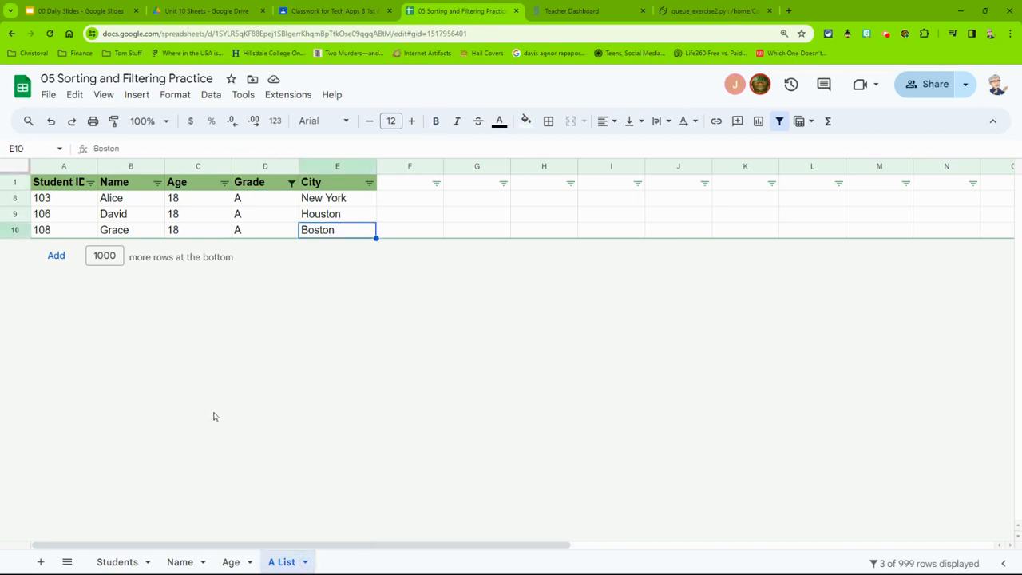
- Duplicate the A List sheet and rename the copy as Age Filter
{"action": "left_click", "coordinate": [305, 562]}
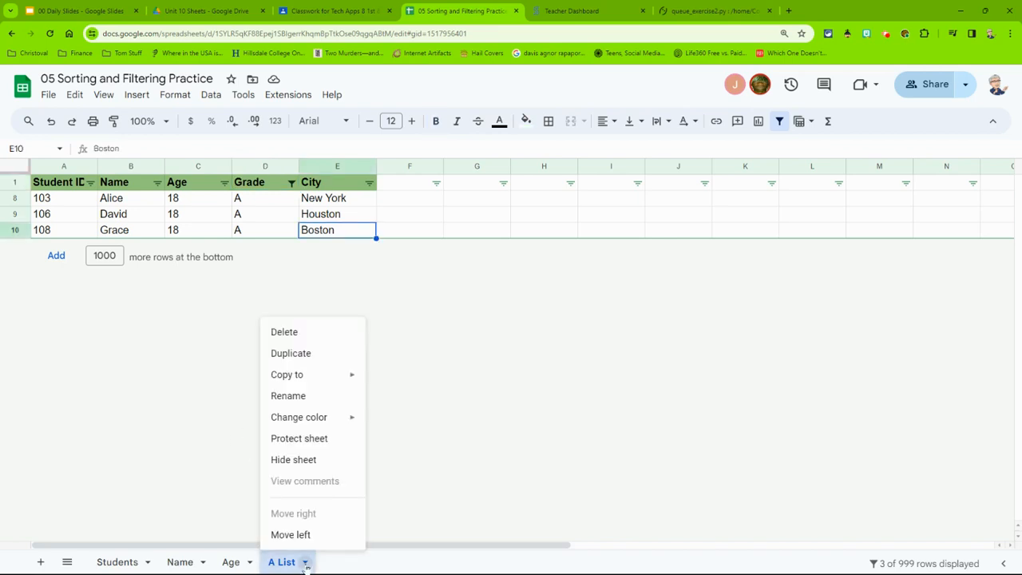
{"action": "left_click", "coordinate": [292, 355]}
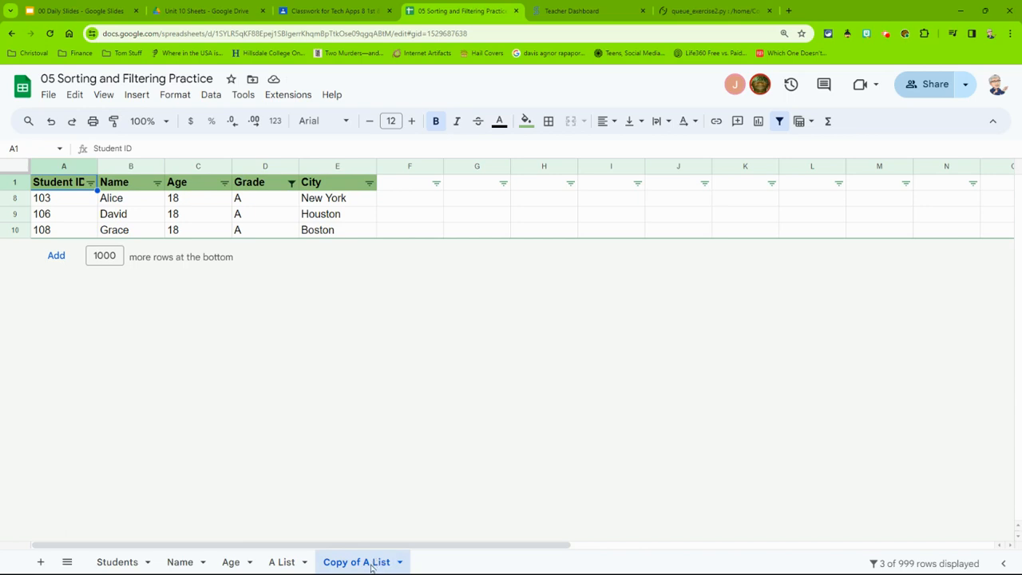
{"action": "double_click", "coordinate": [368, 563]}
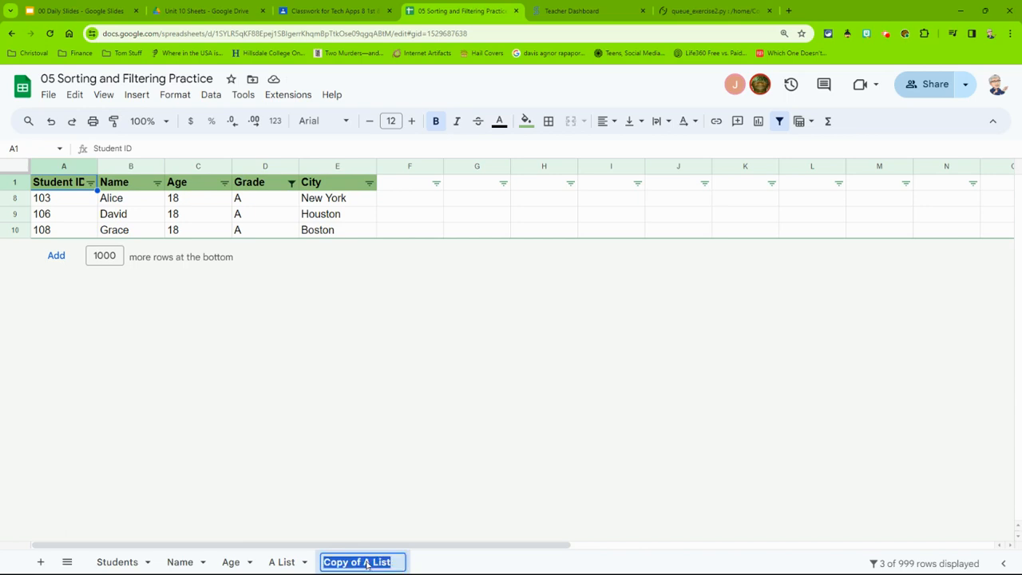
{"action": "type", "text": "Age "}
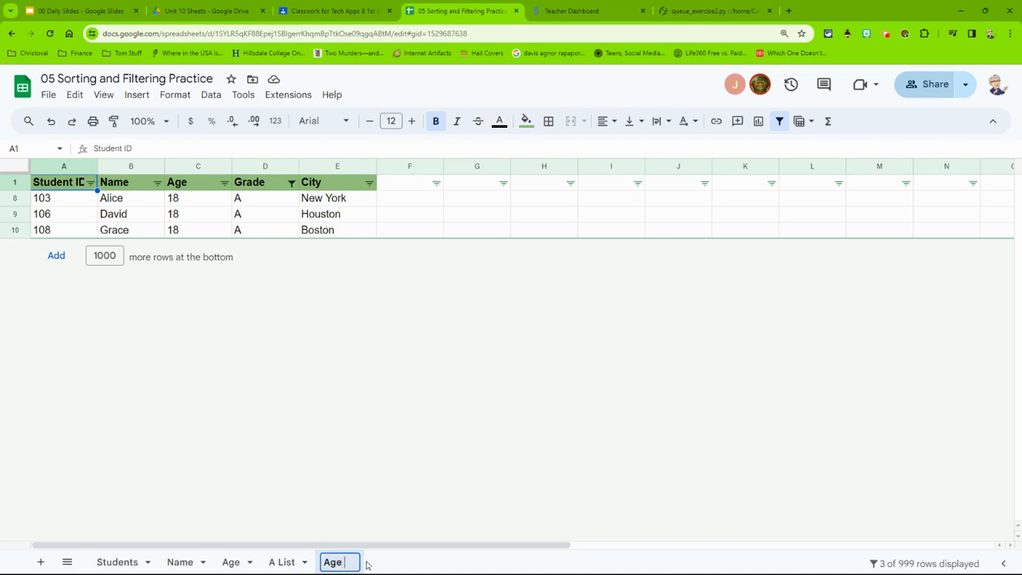
{"action": "type", "text": "Filter"}
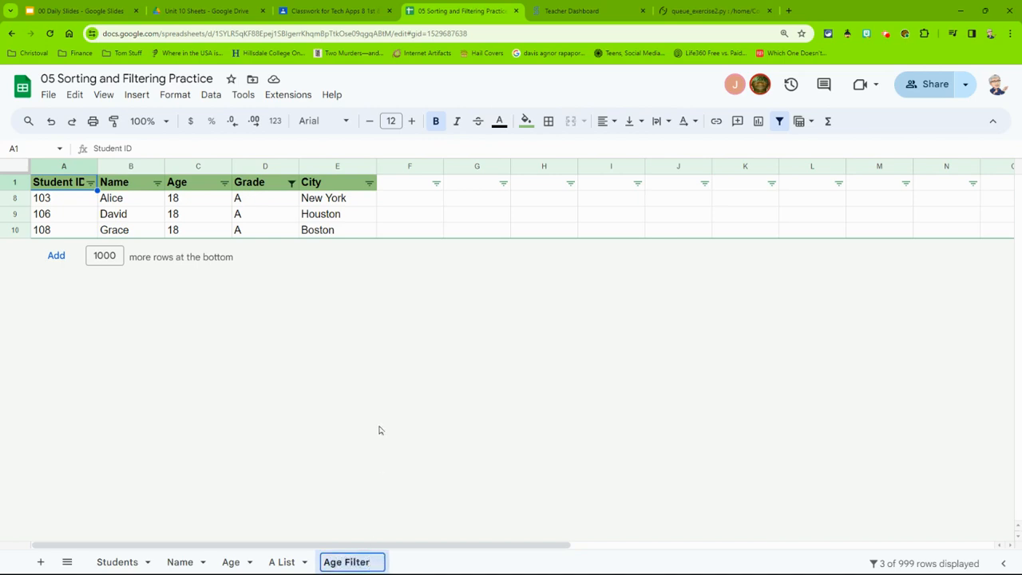
{"action": "left_click", "coordinate": [373, 425]}
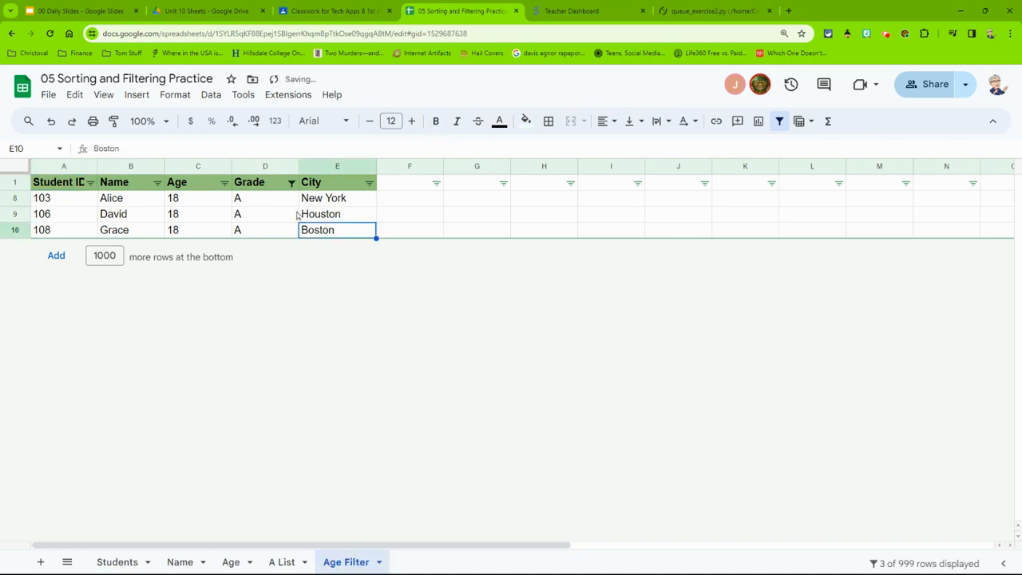
- Remove the copied grade filter from the Age Filter sheet and create a fresh filter over all its data
{"action": "left_click", "coordinate": [291, 183]}
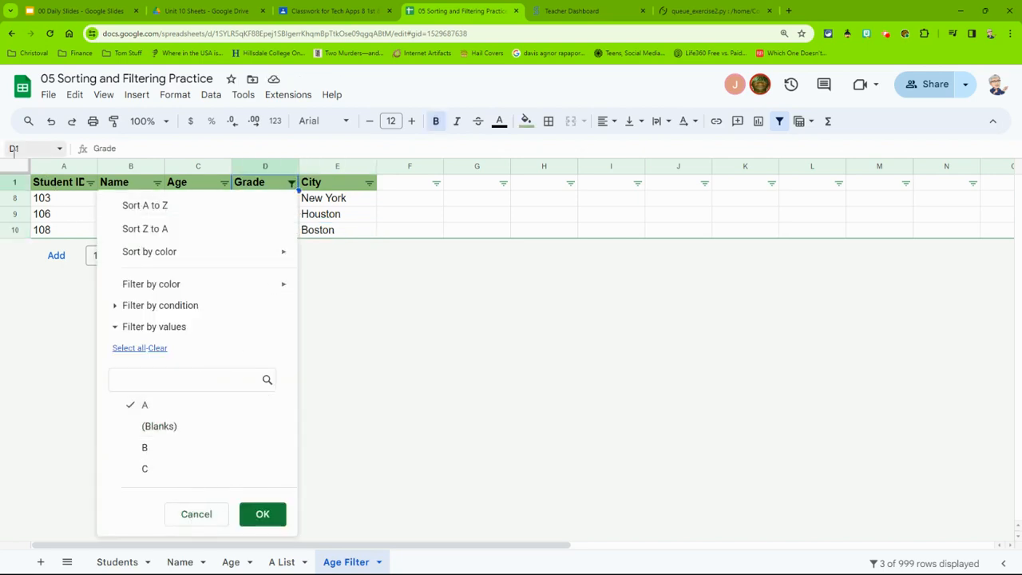
{"action": "left_click", "coordinate": [18, 167]}
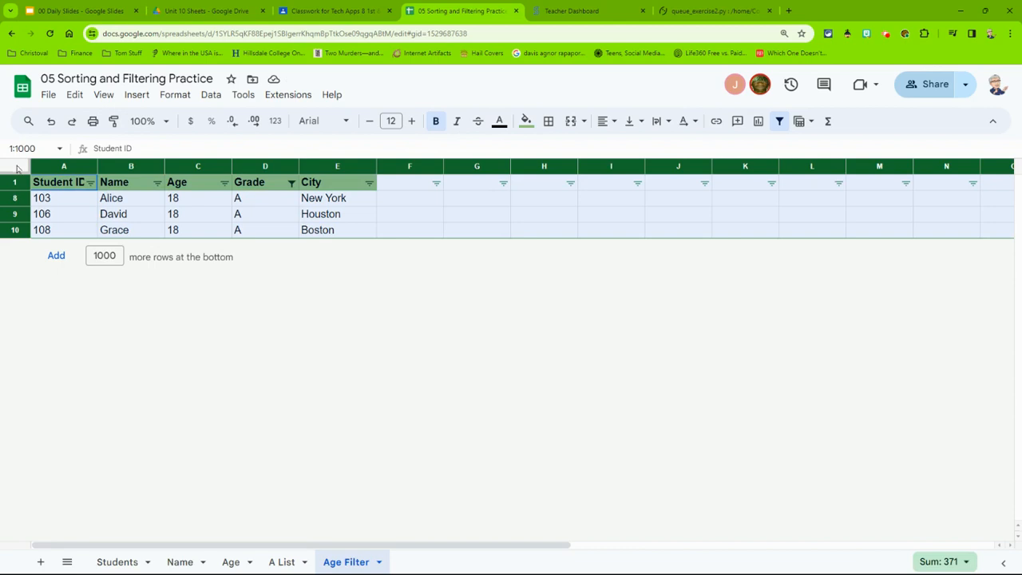
{"action": "left_click", "coordinate": [210, 95]}
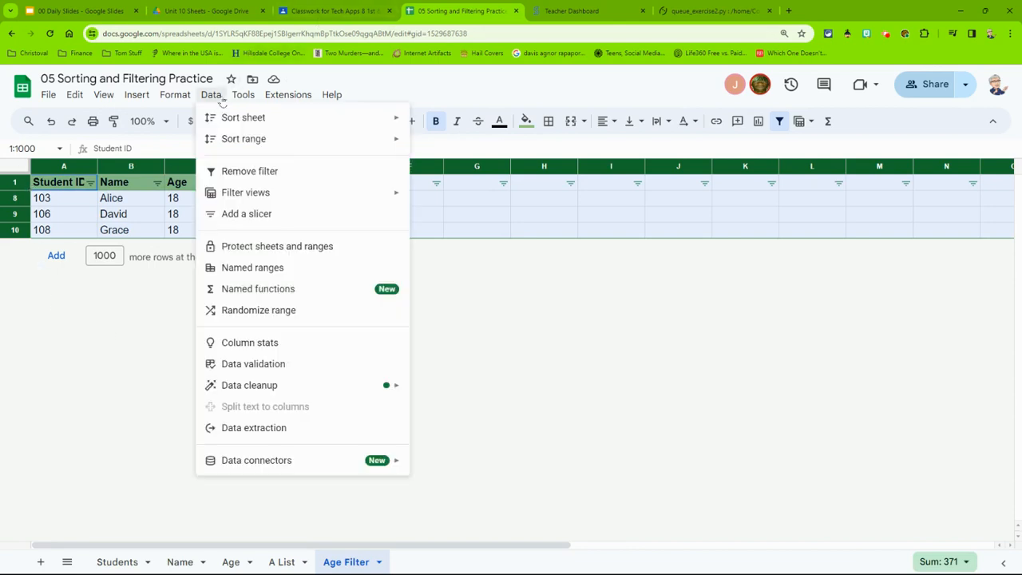
{"action": "left_click", "coordinate": [237, 171]}
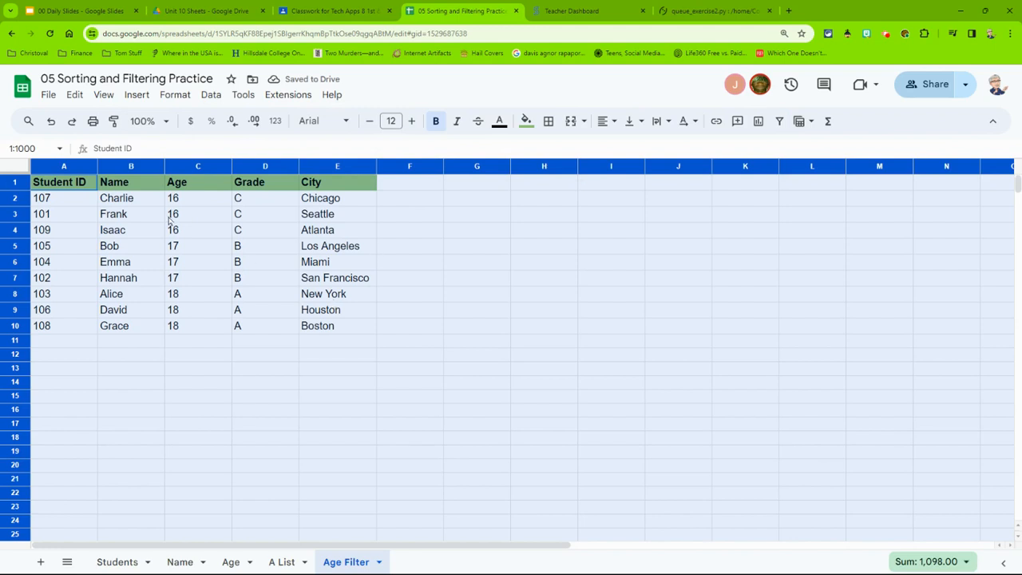
{"action": "left_click", "coordinate": [211, 94]}
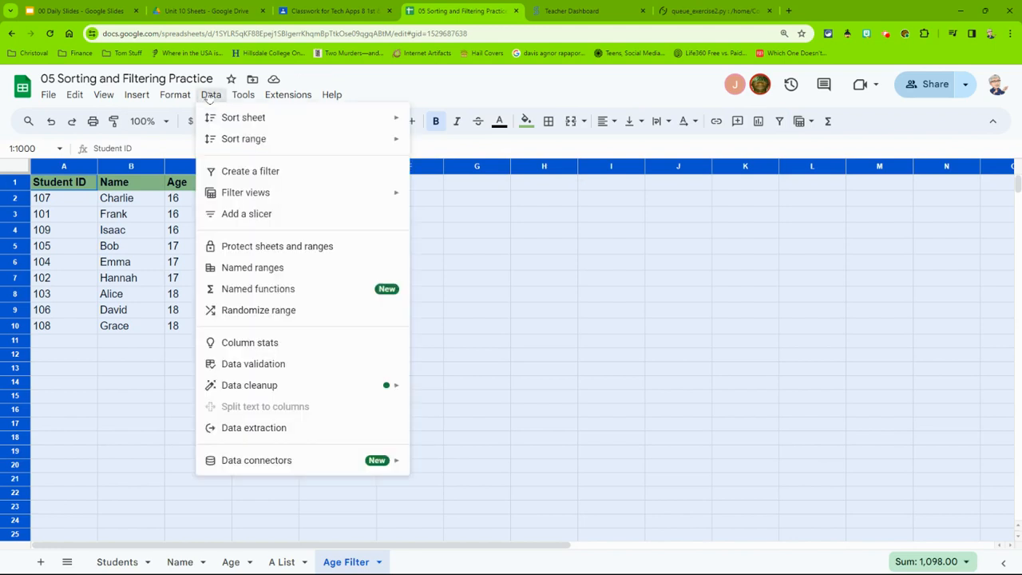
{"action": "left_click", "coordinate": [233, 171]}
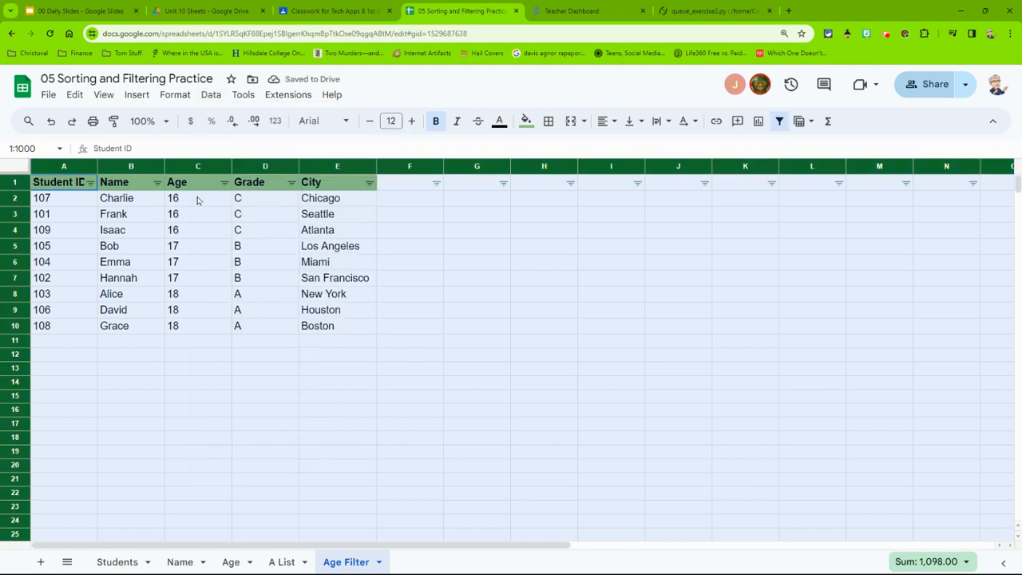
- Filter the Age column on the Age Filter sheet by condition to show only values greater than 16
{"action": "left_click", "coordinate": [225, 183]}
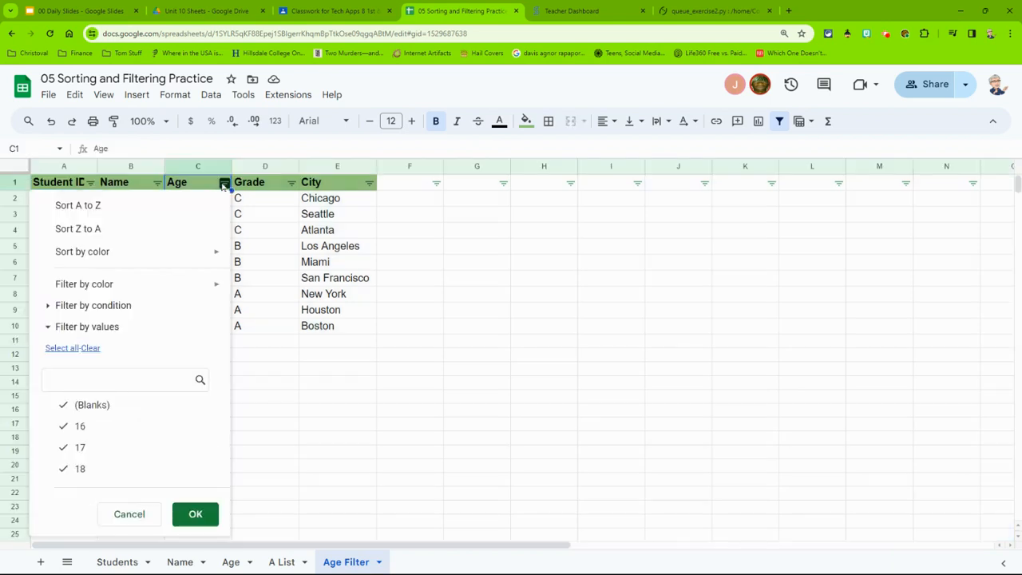
{"action": "left_click", "coordinate": [94, 329]}
{"action": "left_click", "coordinate": [100, 305]}
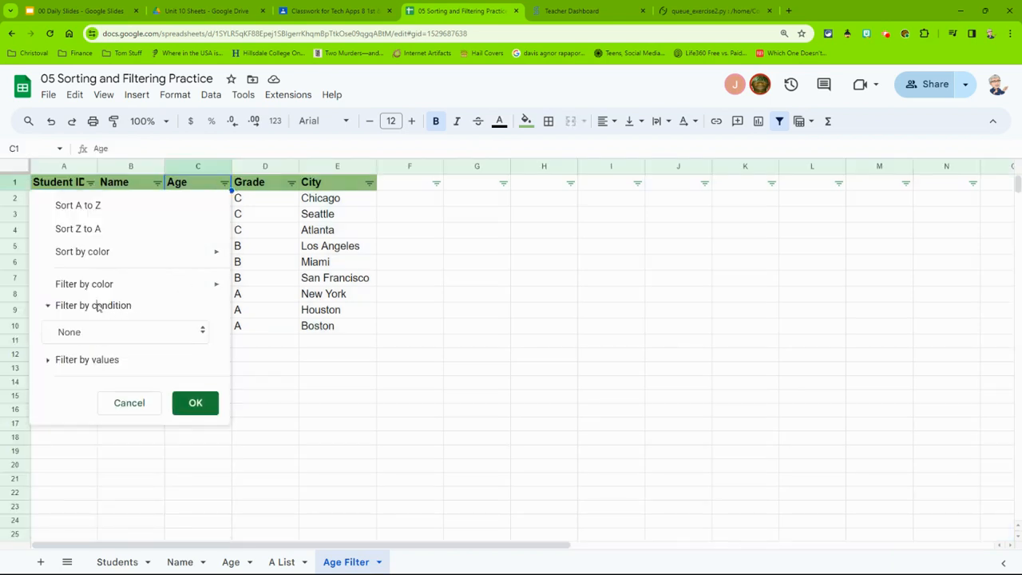
{"action": "left_click", "coordinate": [122, 335]}
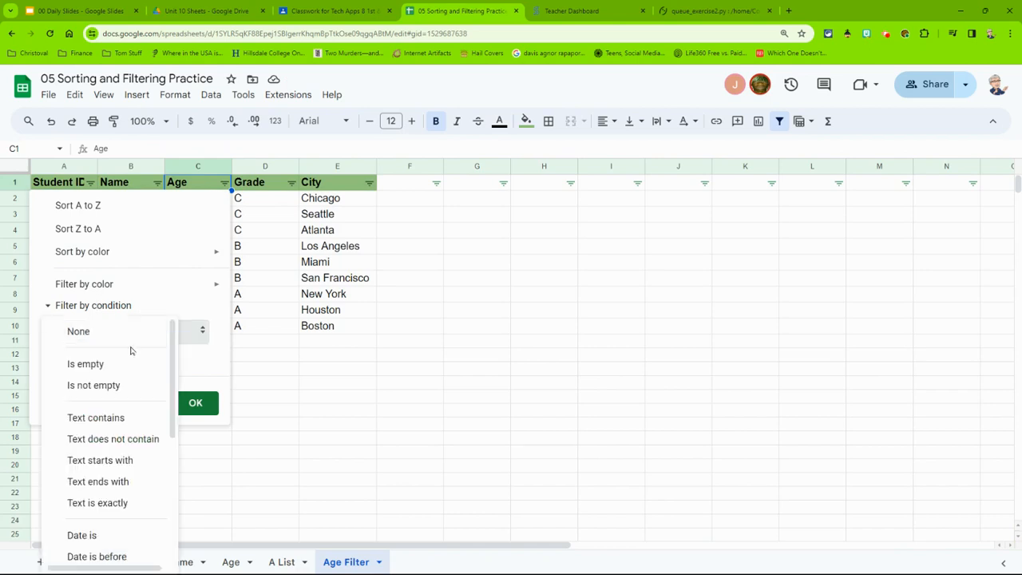
{"action": "scroll", "coordinate": [130, 355], "scroll_direction": "down", "scroll_amount": 2}
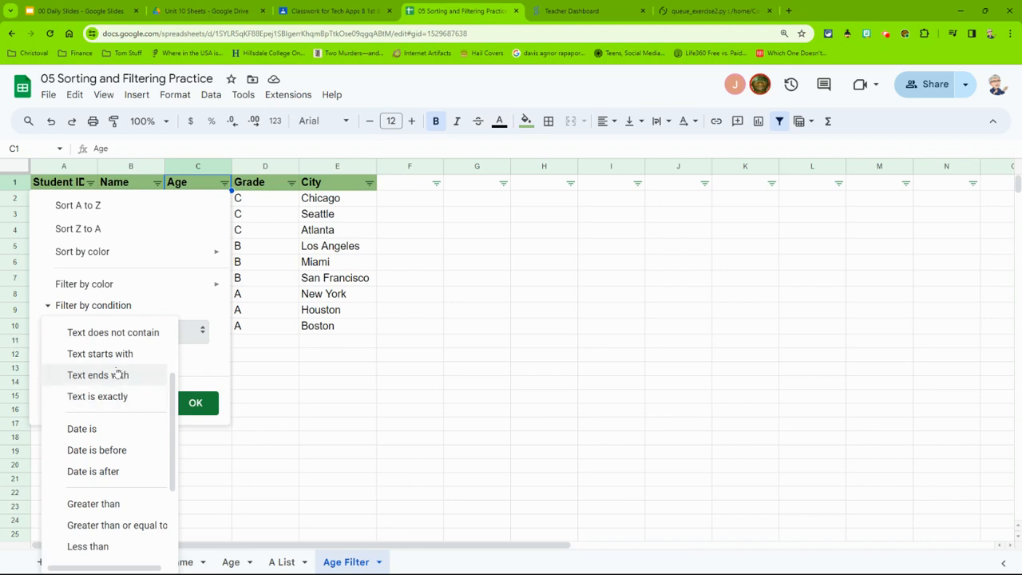
{"action": "scroll", "coordinate": [116, 383], "scroll_direction": "down", "scroll_amount": 3}
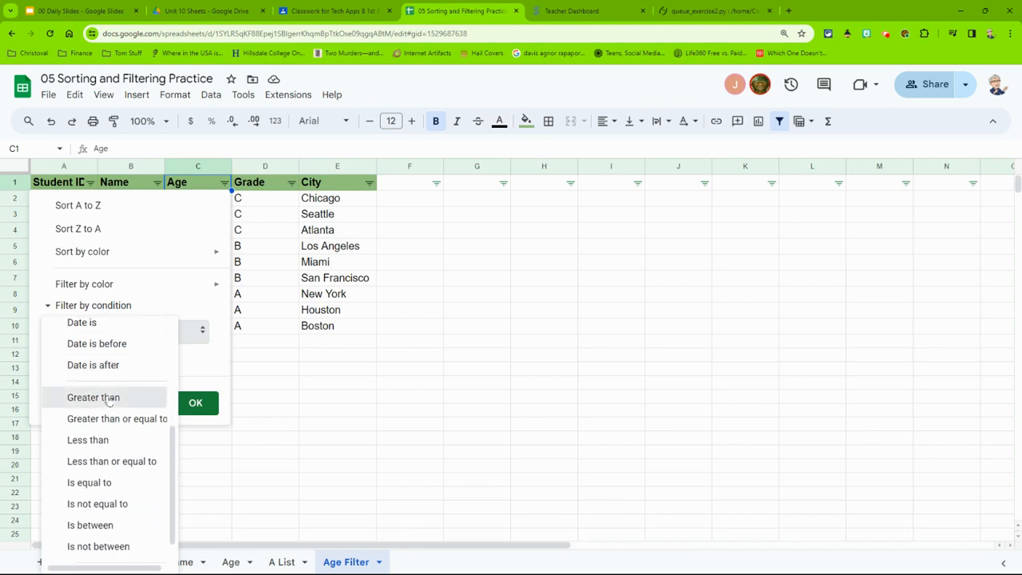
{"action": "left_click", "coordinate": [109, 397]}
{"action": "left_click", "coordinate": [113, 360]}
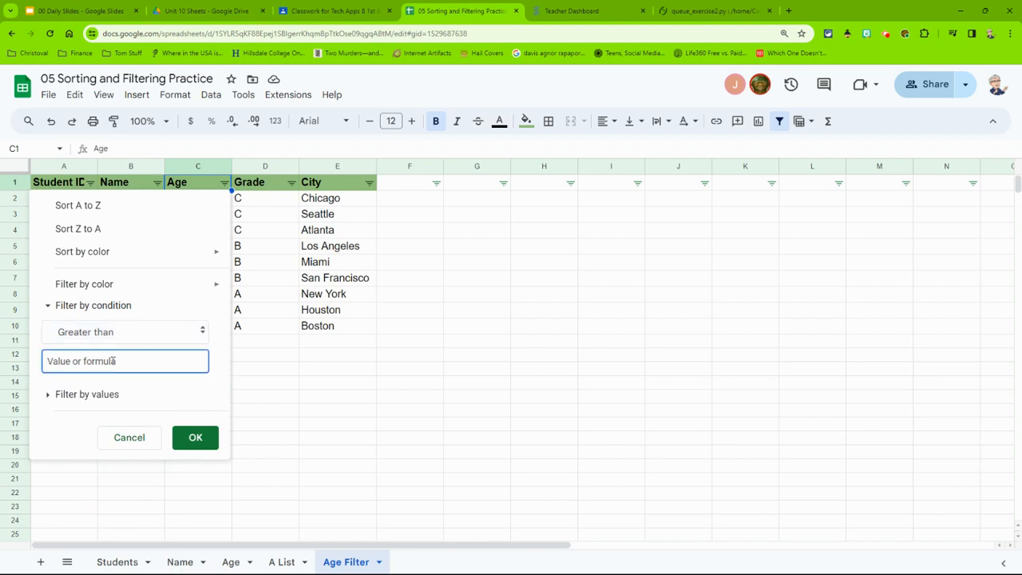
{"action": "type", "text": "16"}
{"action": "left_click", "coordinate": [112, 333]}
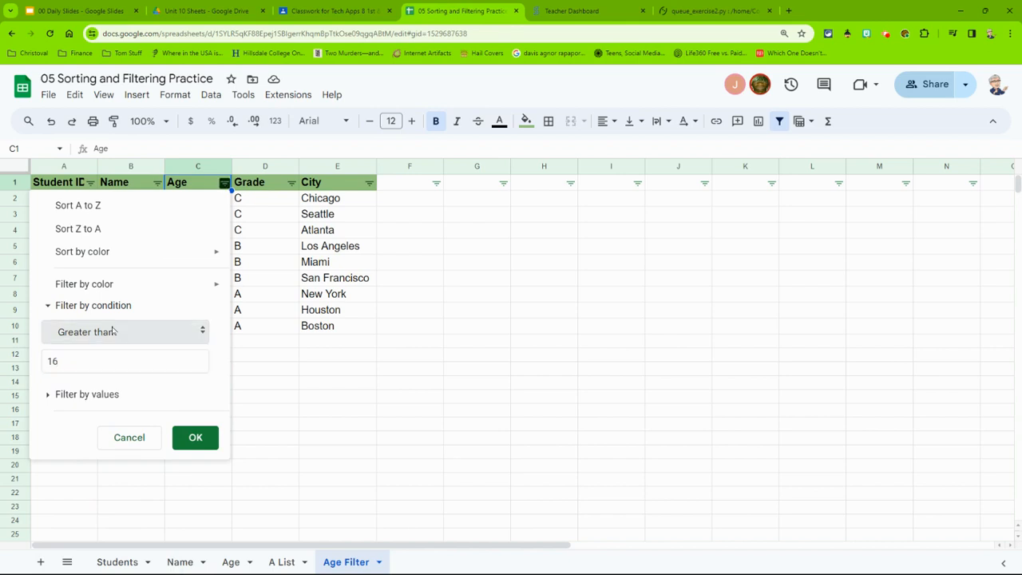
{"action": "left_click", "coordinate": [198, 437]}
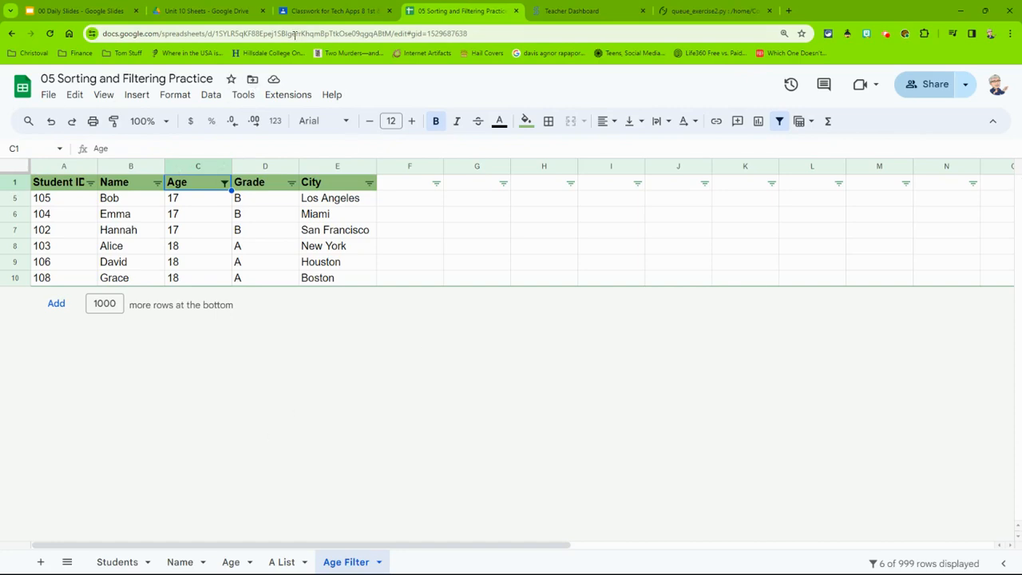
- Switch to Google Classroom and open the Sorting and Filtering Exercise spreadsheet attached to the Sorting and Filtering Data assignment
{"action": "left_click", "coordinate": [319, 11]}
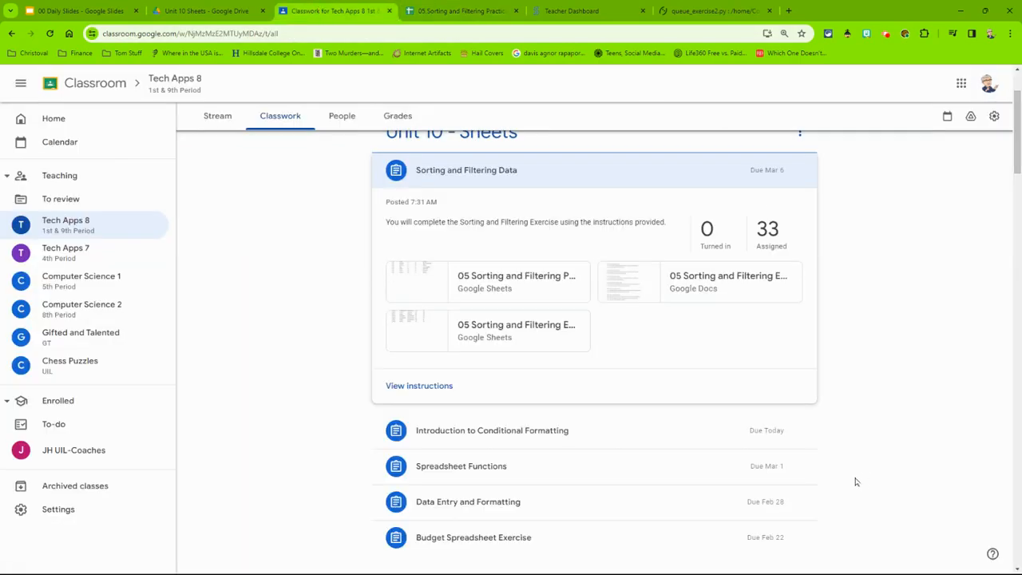
{"action": "left_click", "coordinate": [423, 340]}
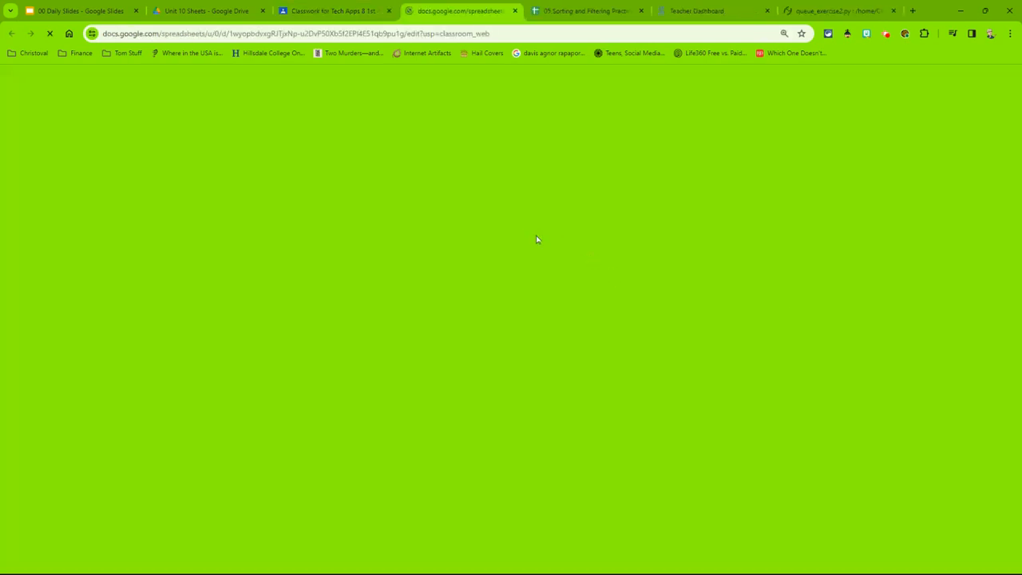